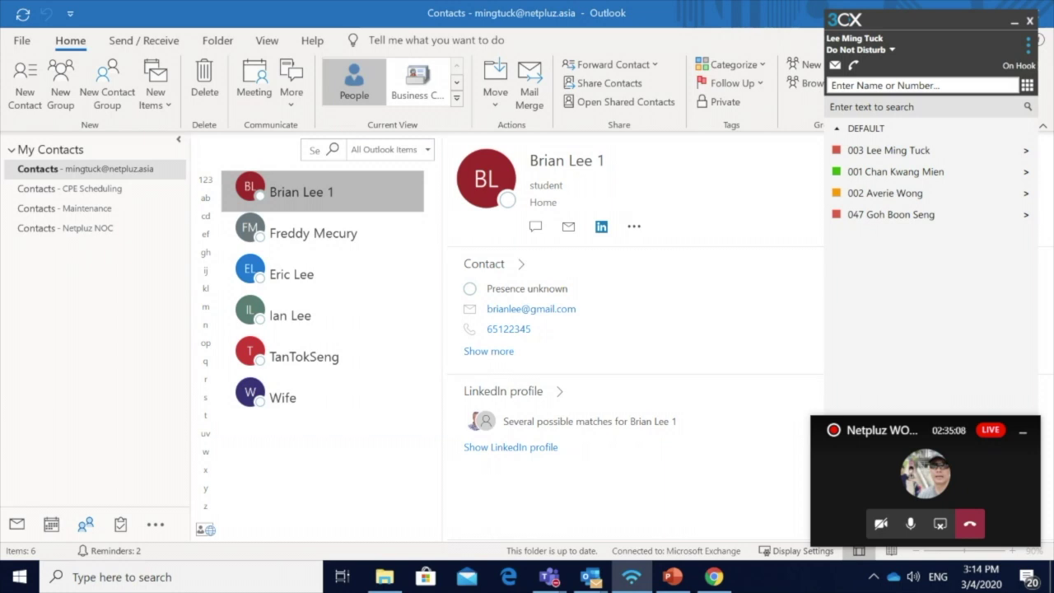
Dial the eight-digit phone number on the 3CX keypad and place the call.
left_click(1028, 85)
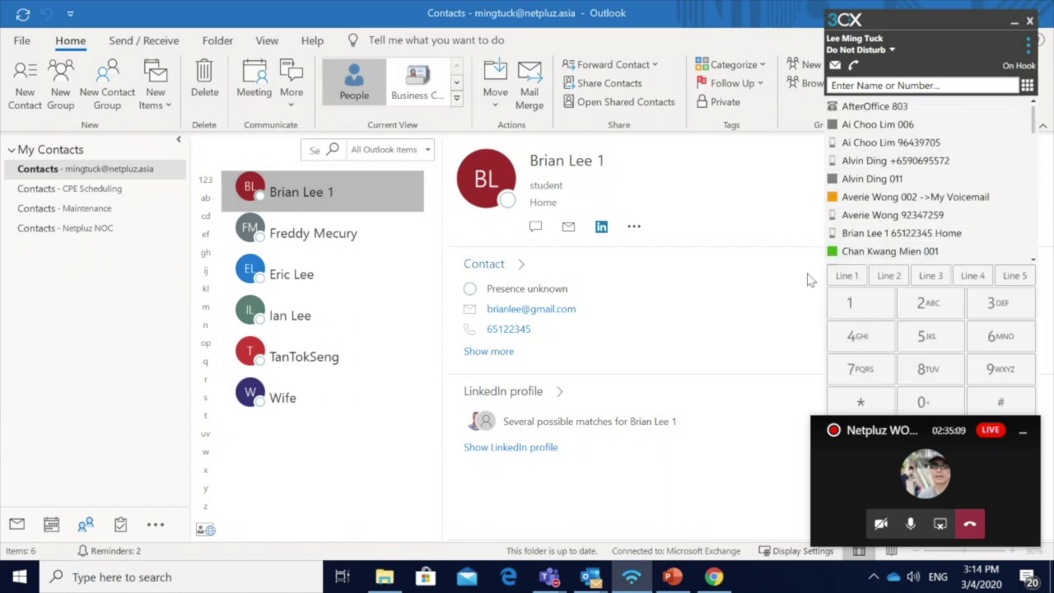
left_click(1023, 430)
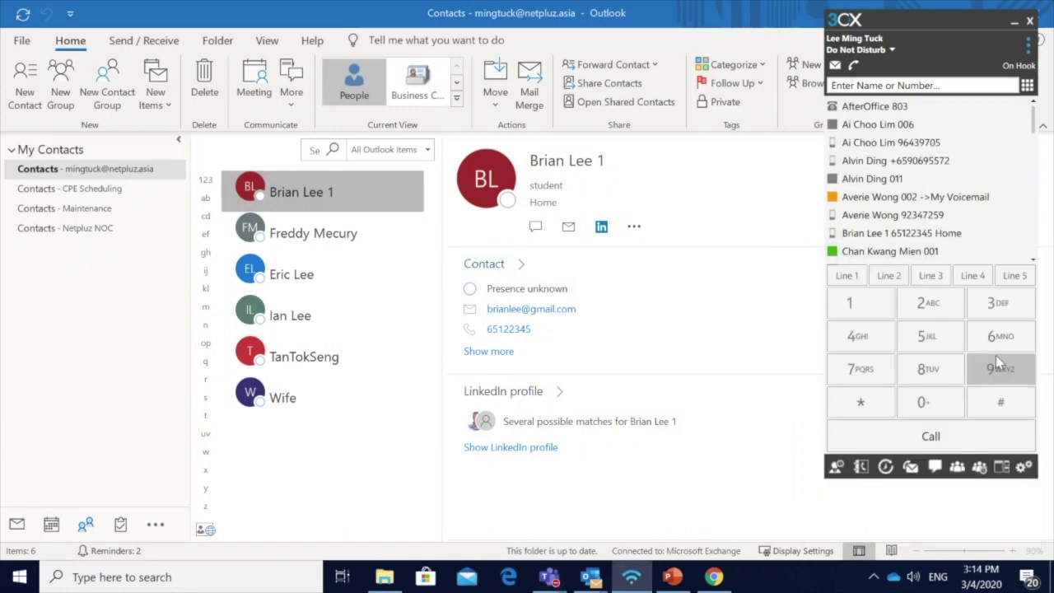
left_click(998, 348)
left_click(926, 336)
left_click(857, 337)
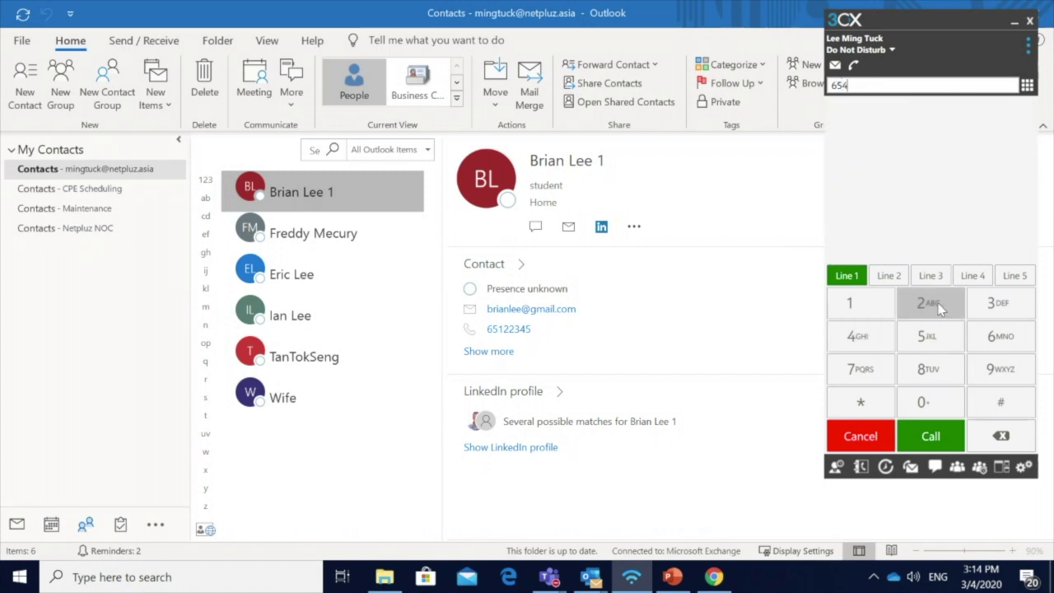
left_click(931, 305)
left_click(851, 373)
left_click(851, 373)
left_click(933, 374)
left_click(932, 374)
left_click(959, 428)
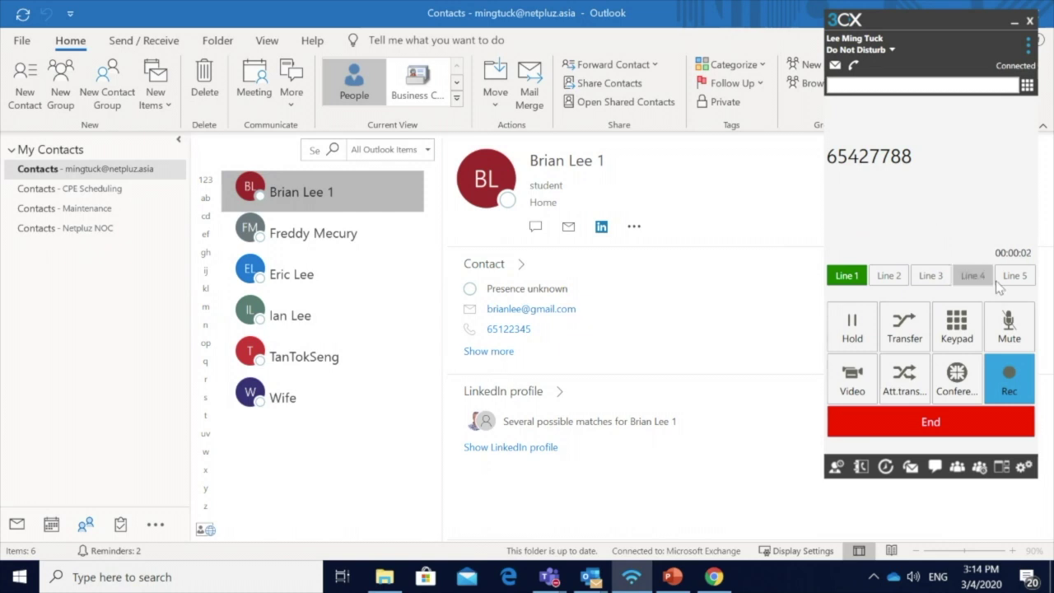
Toggle call recording twice on the active call, and end the call.
left_click(1012, 370)
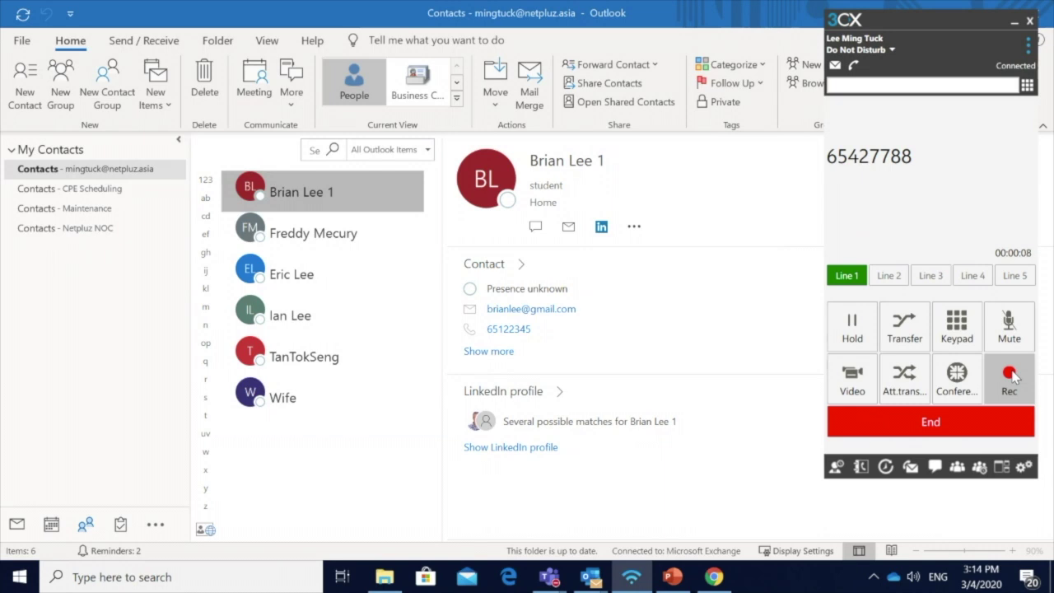
left_click(1012, 382)
left_click(929, 424)
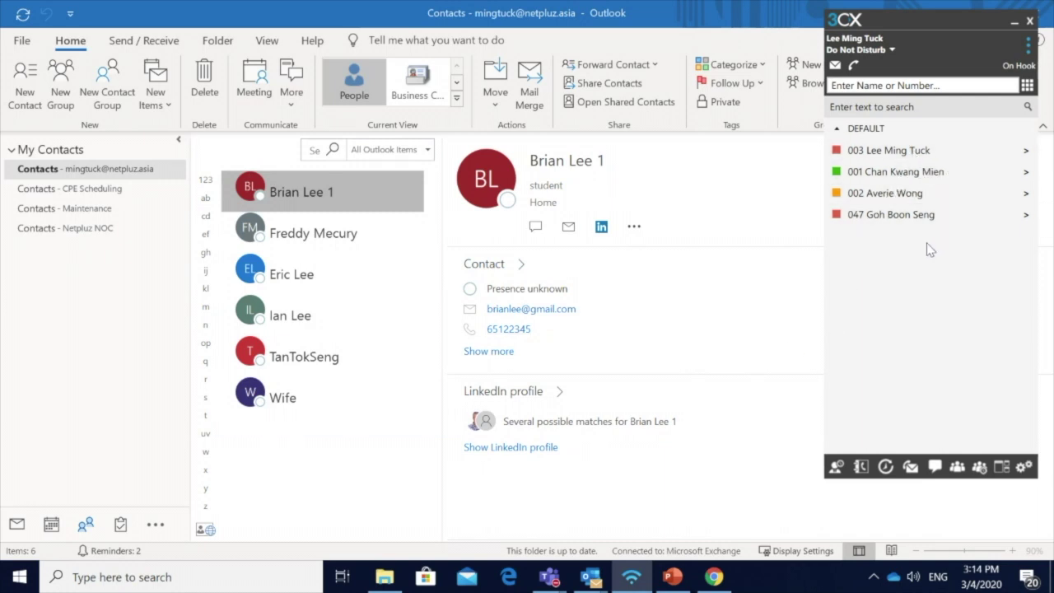
Examine the available contact options for extension 047 and extension 001, and return to the extension list.
left_click(1026, 216)
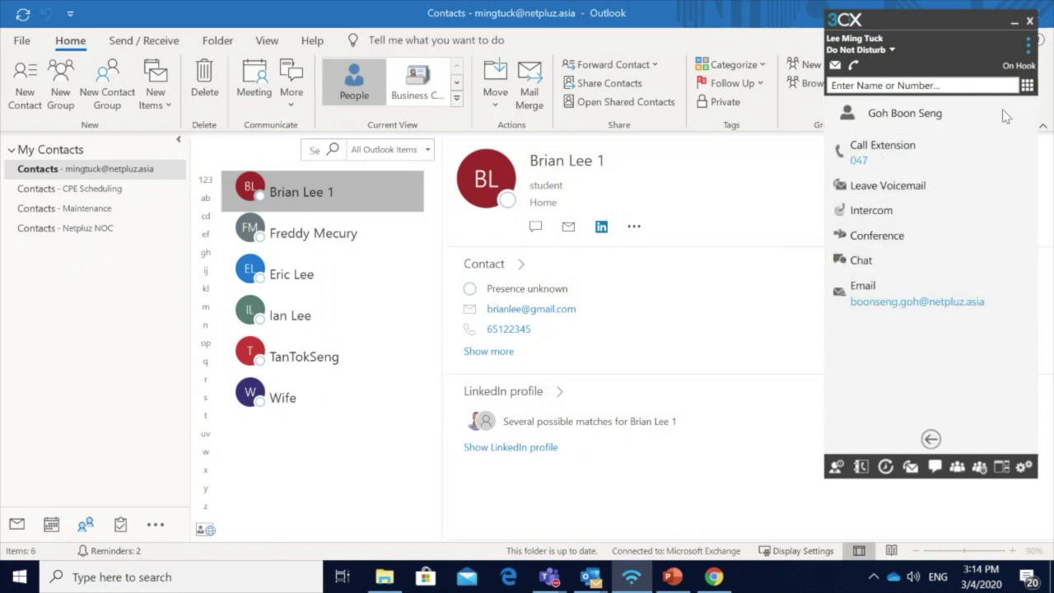
left_click(931, 439)
left_click(1026, 173)
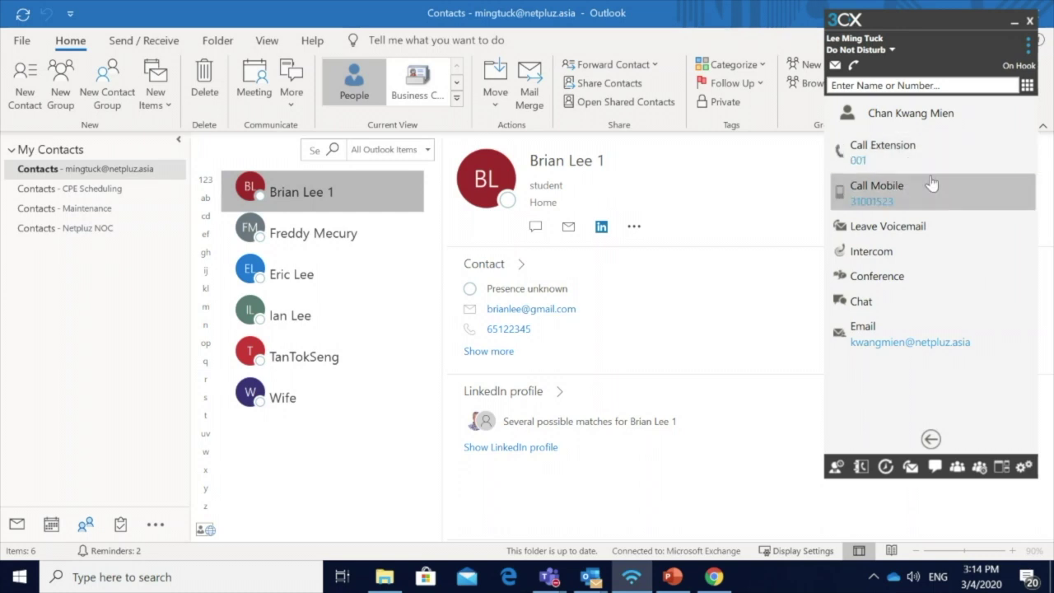
left_click(931, 439)
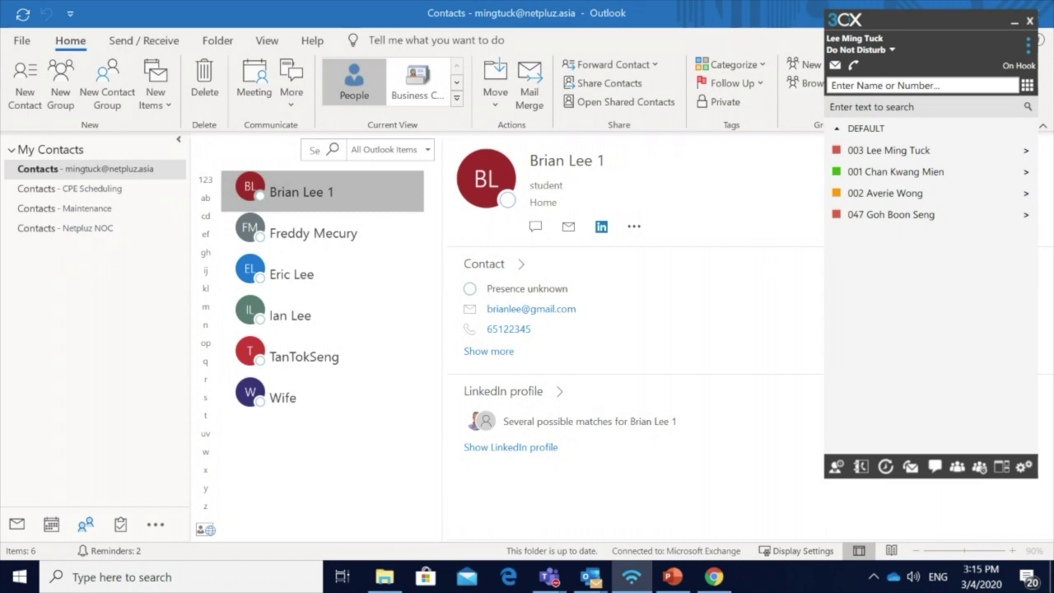
Set the 3CX presence status to Available.
left_click(889, 51)
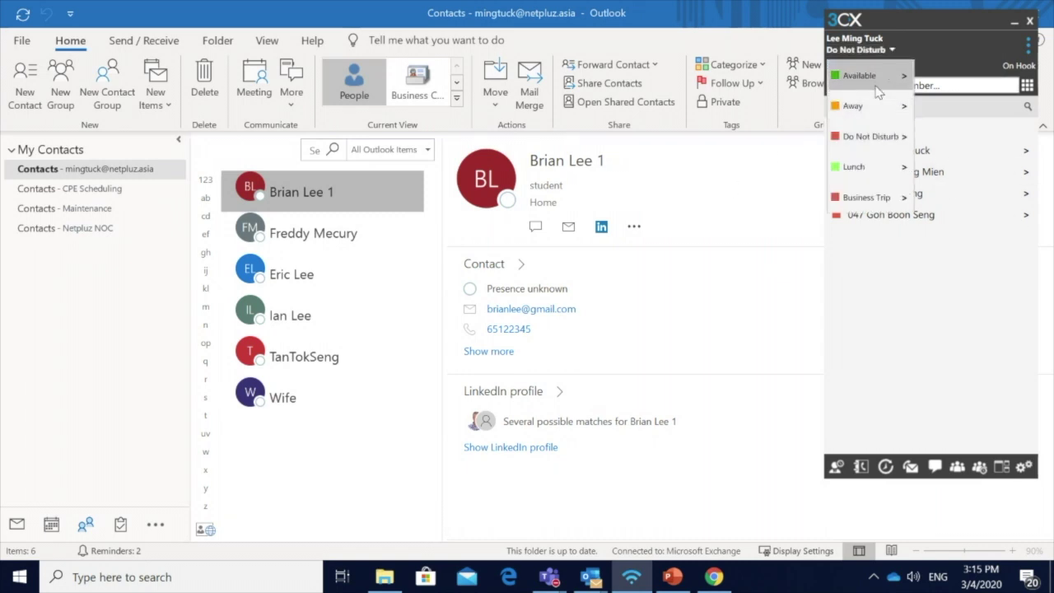
left_click(874, 83)
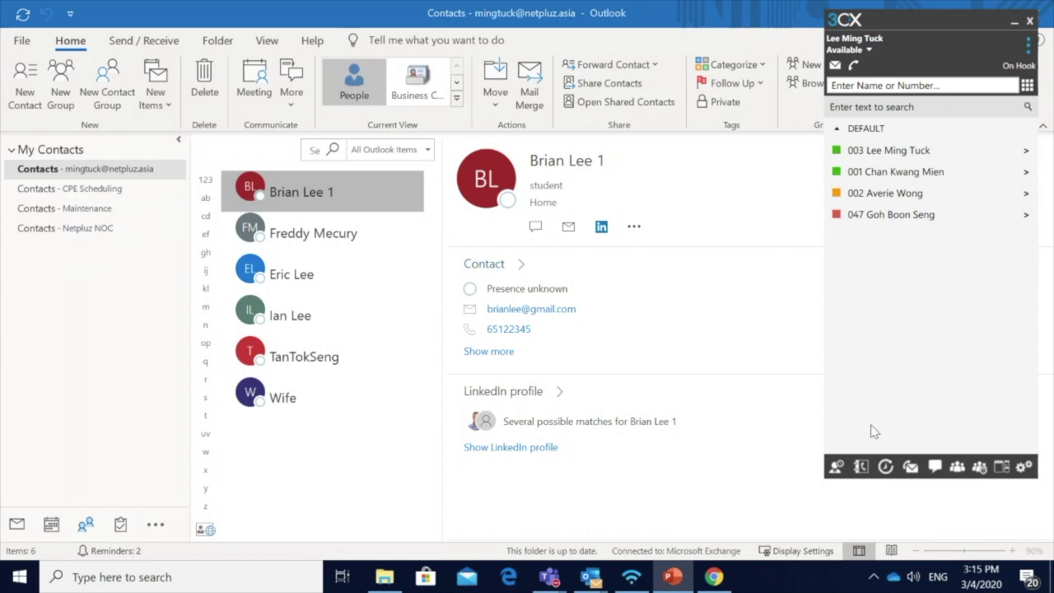
Display the 3CX contacts, and in Outlook change the number ending the first contact's full name to 2 and save the contact.
left_click(863, 470)
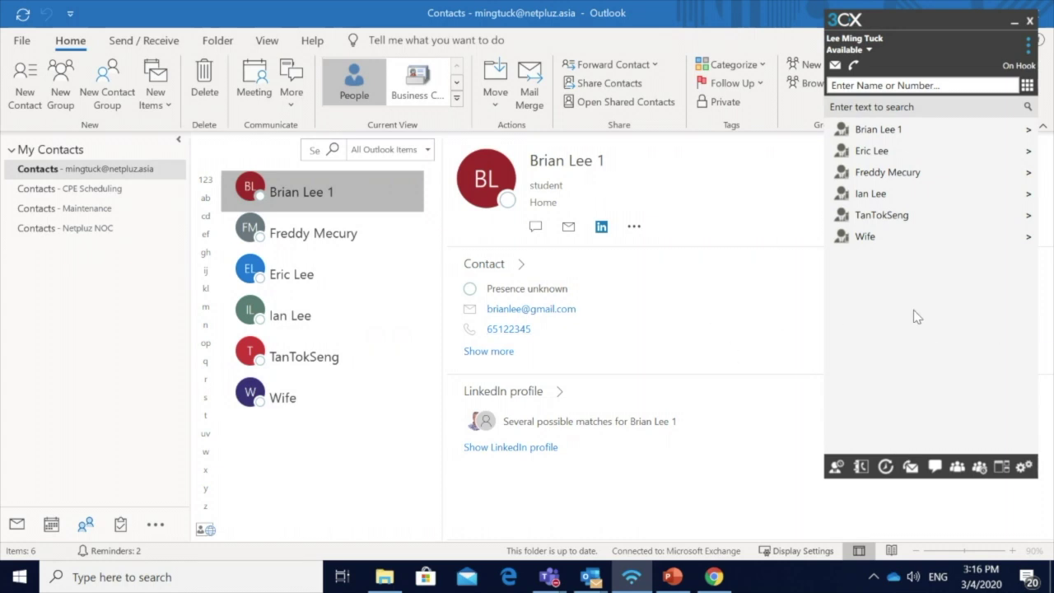
left_click(295, 194)
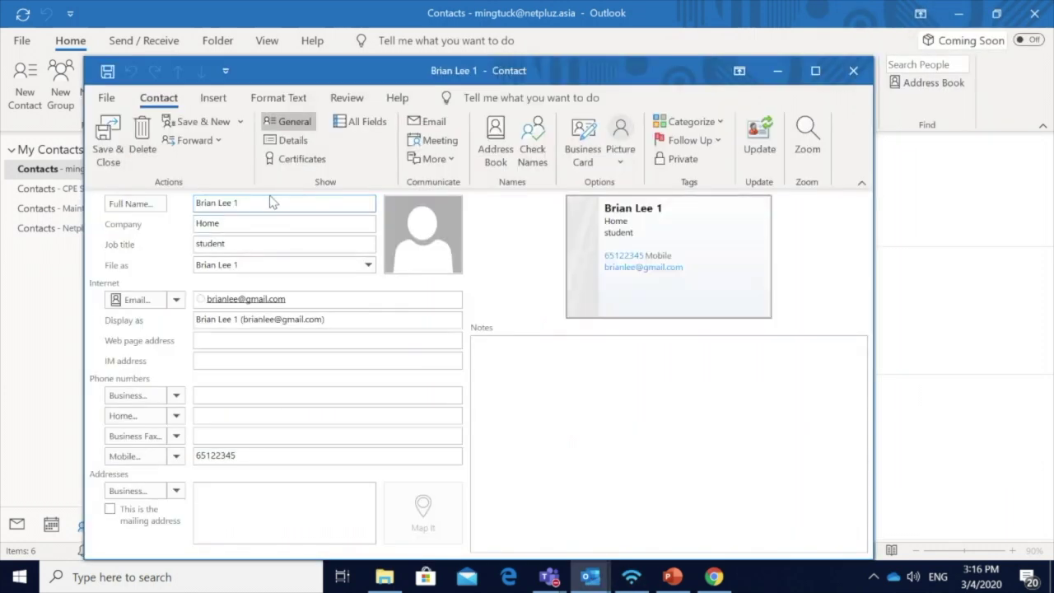
key("BackSpace")
type("2")
left_click(108, 157)
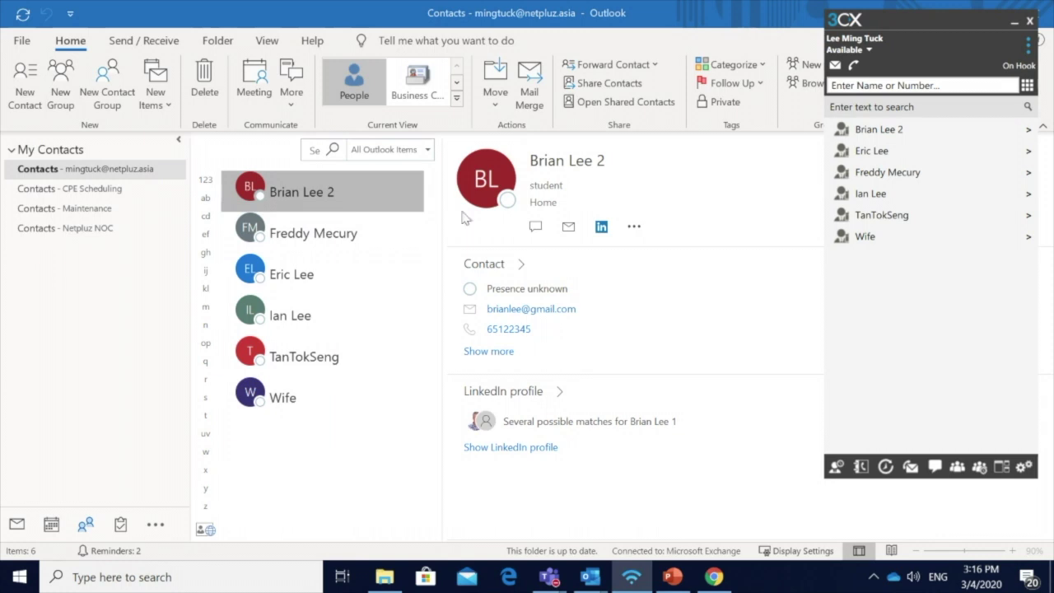
Review the call history with an outgoing call's details, and the voicemail list with the options for extension 002's message.
left_click(886, 467)
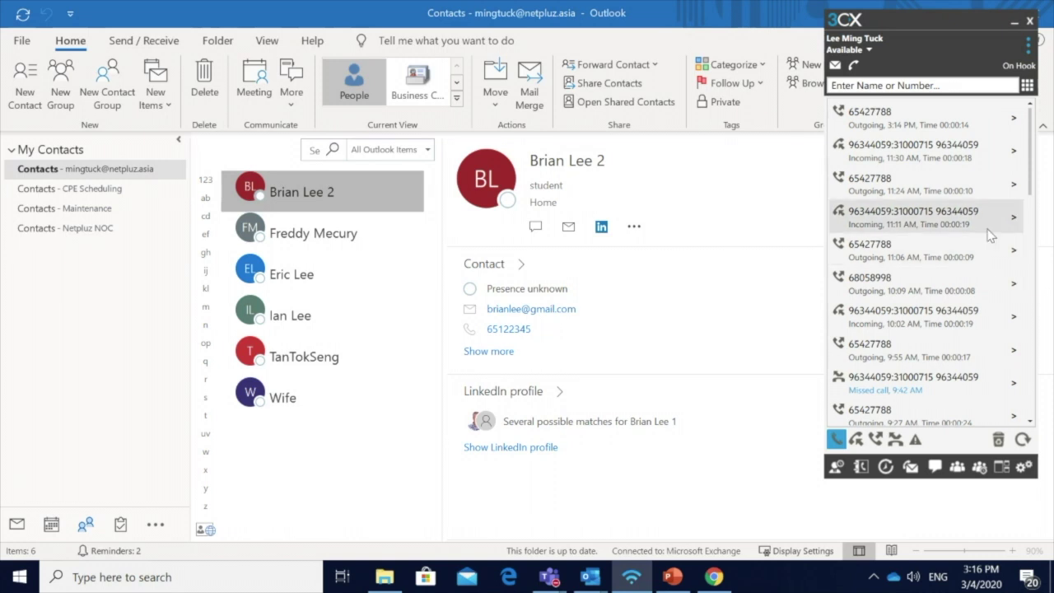
left_click(1014, 183)
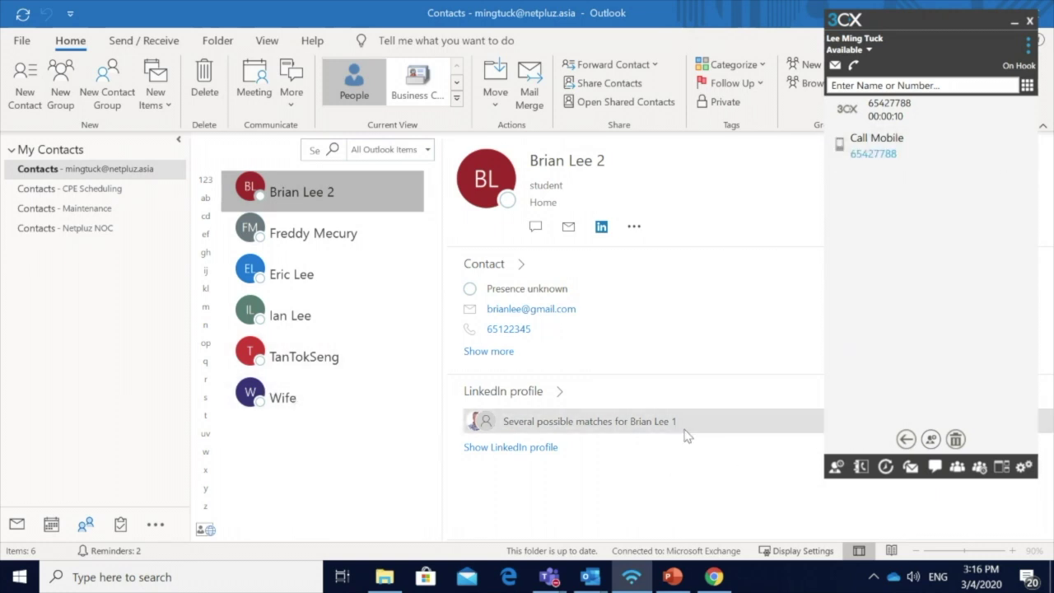
left_click(911, 468)
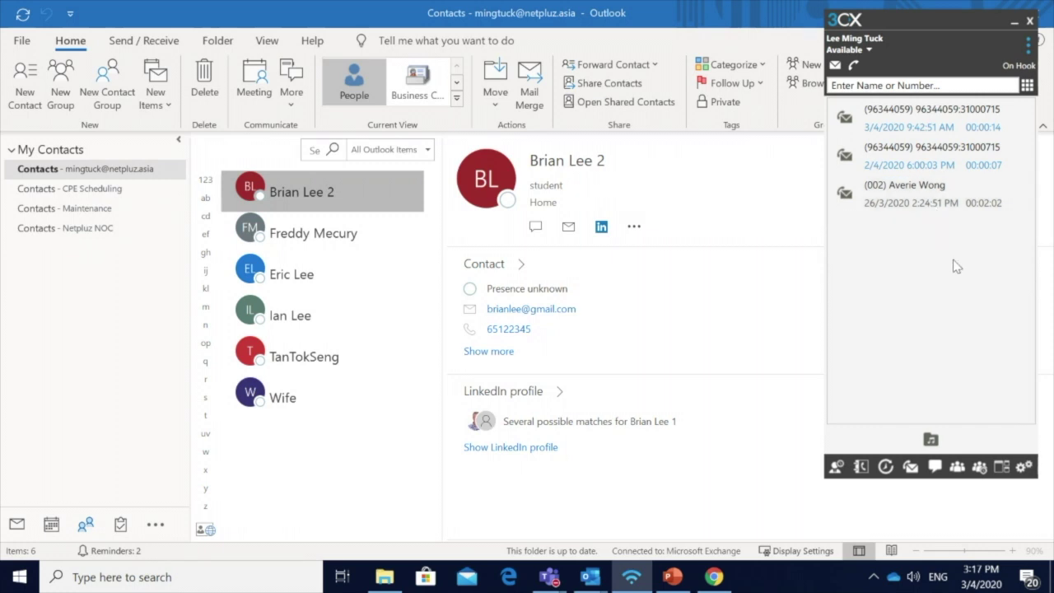
left_click(906, 198)
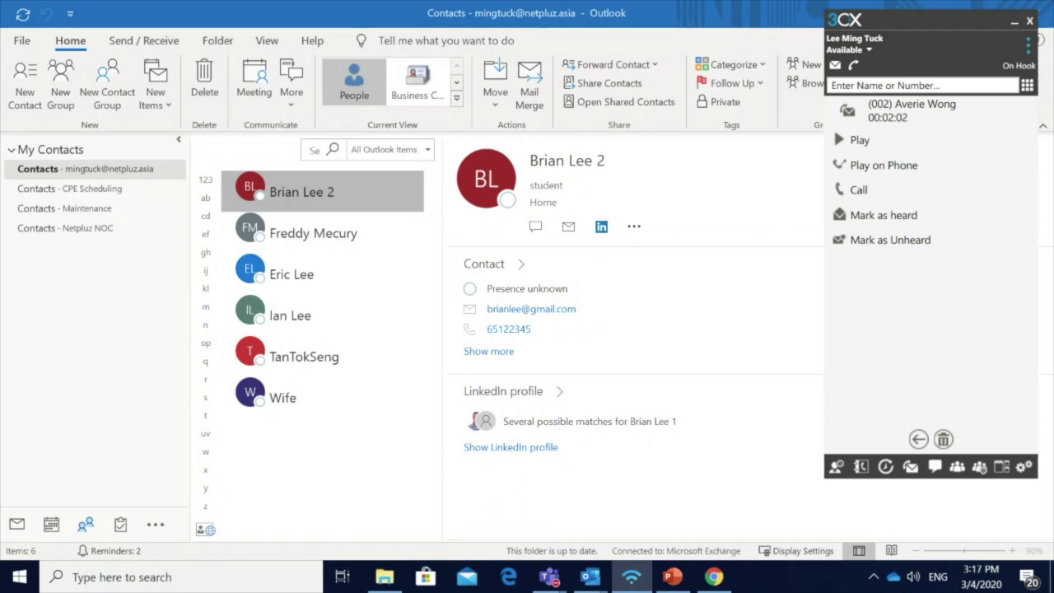
Start a new chat with the colleague at extension 001.
left_click(935, 470)
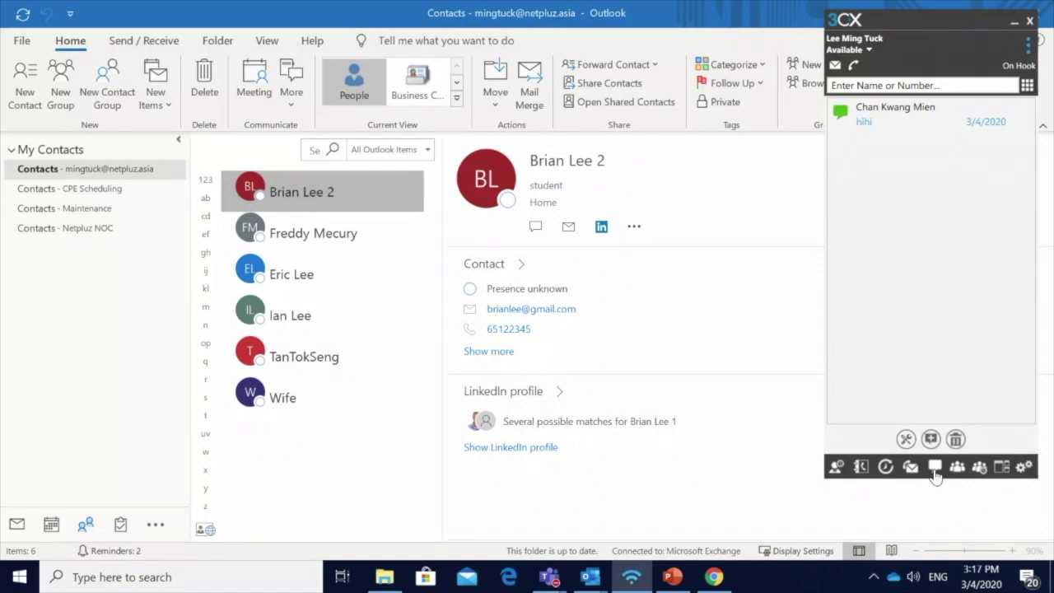
left_click(931, 439)
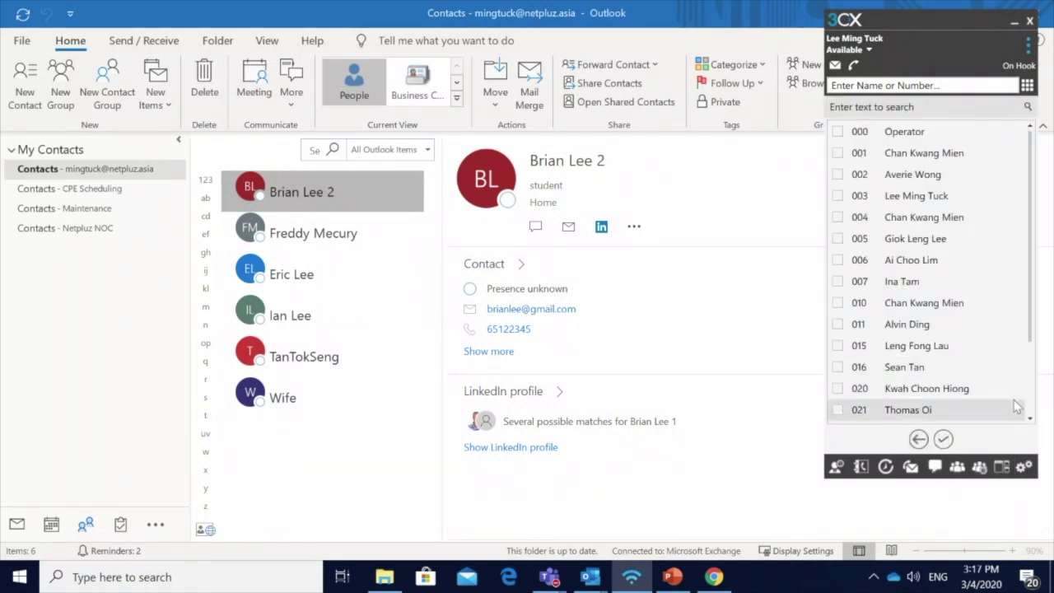
left_click(907, 155)
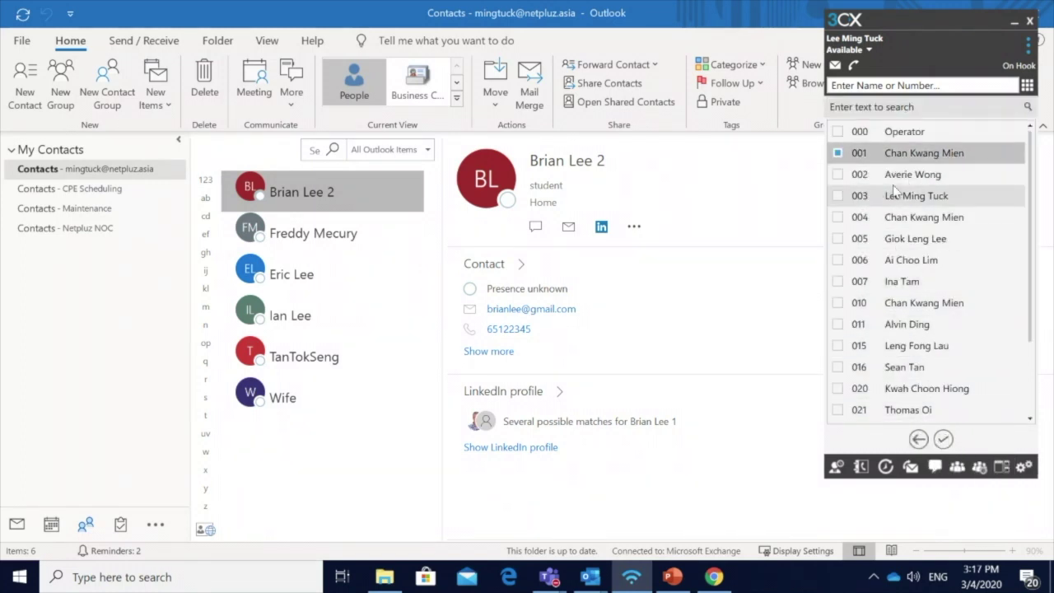
left_click(929, 157)
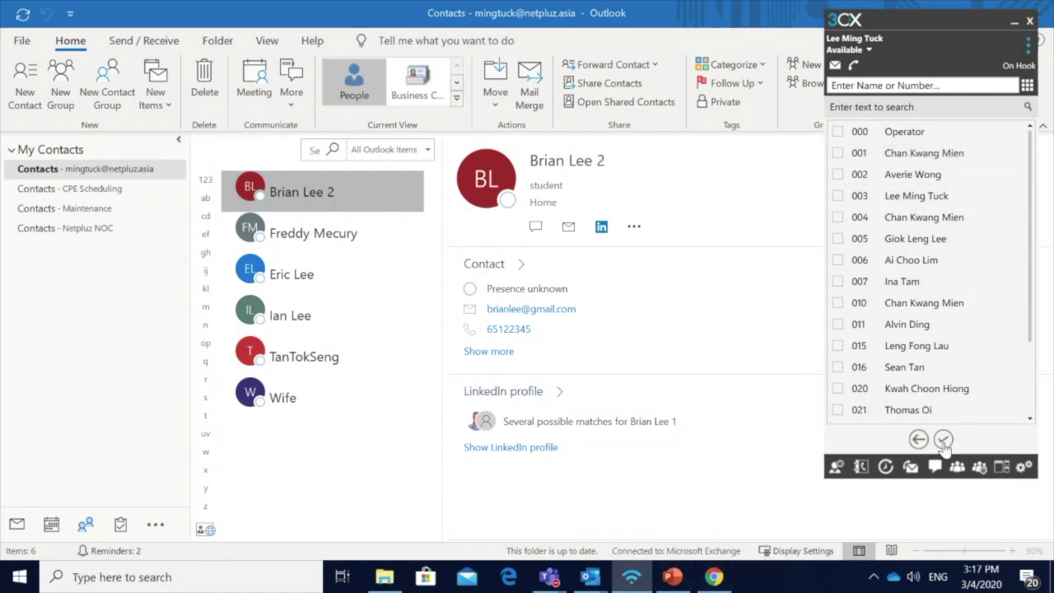
left_click(921, 157)
left_click(943, 439)
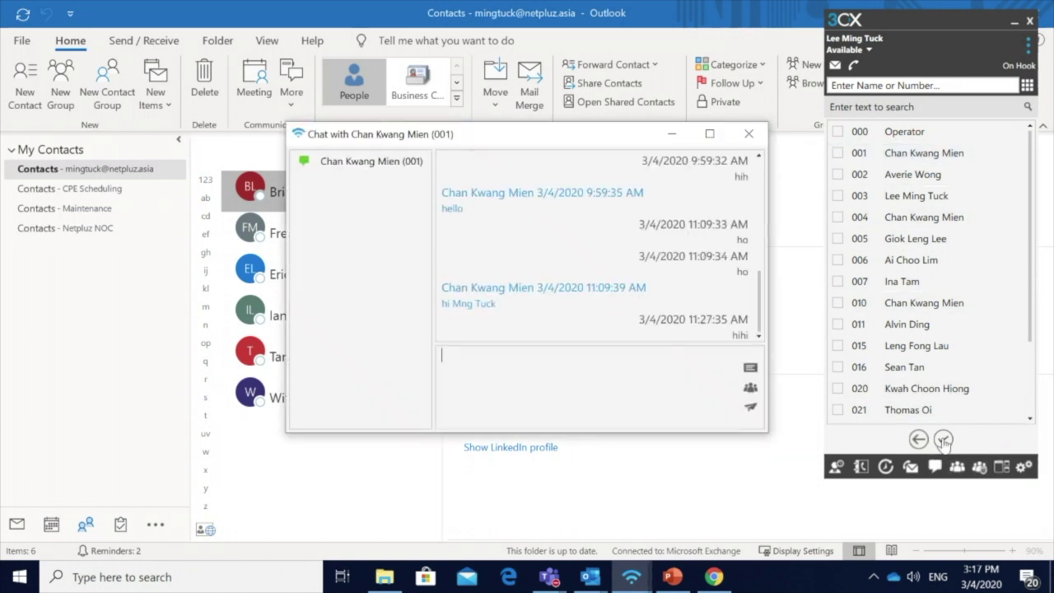
Send the message "hi hi" to extension 001 and close the chat window.
type("hi ghi")
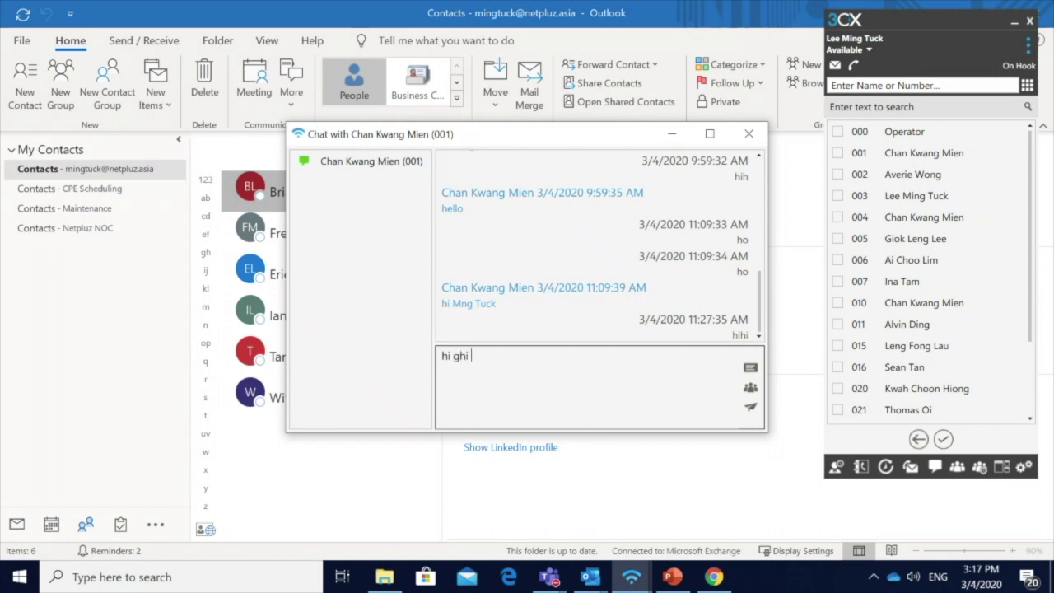
key("BackSpace")
key("BackSpace")
key("BackSpace")
key("Return")
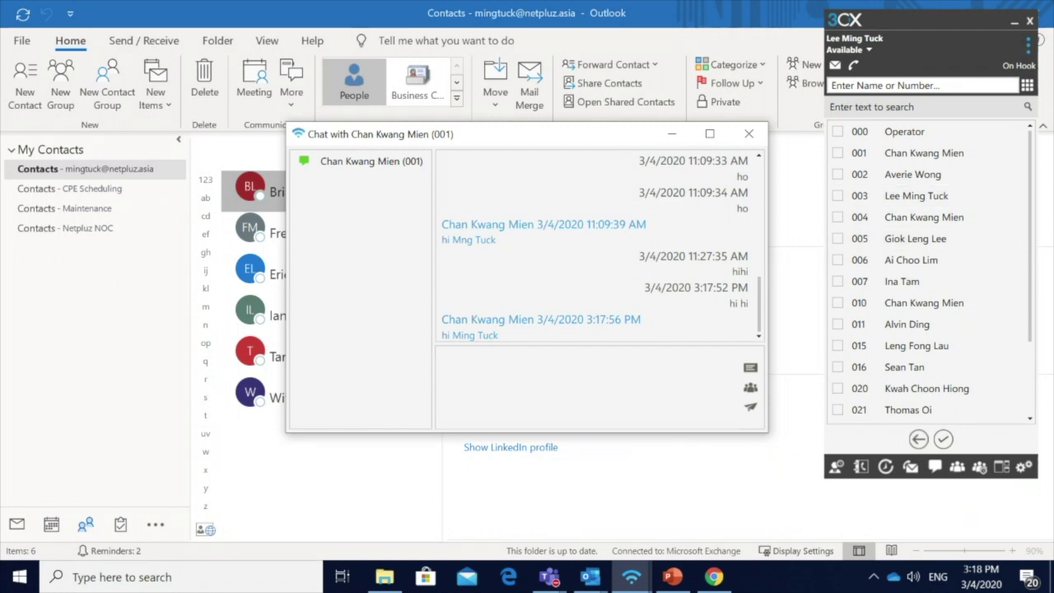
left_click(749, 133)
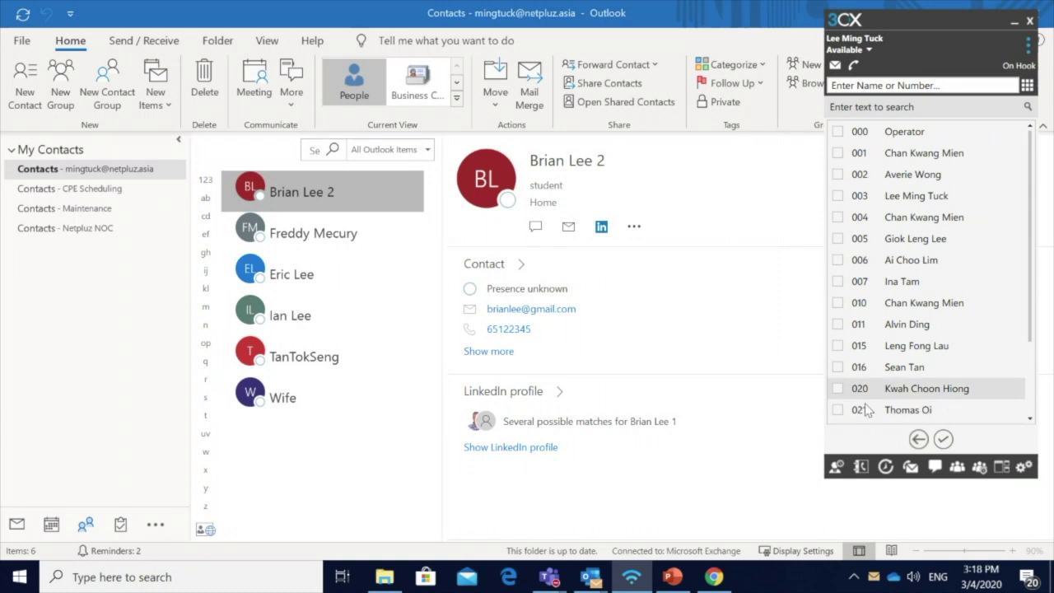
Create a new audio-only scheduled conference with the subject "test" and the notes "pls attemd".
left_click(979, 467)
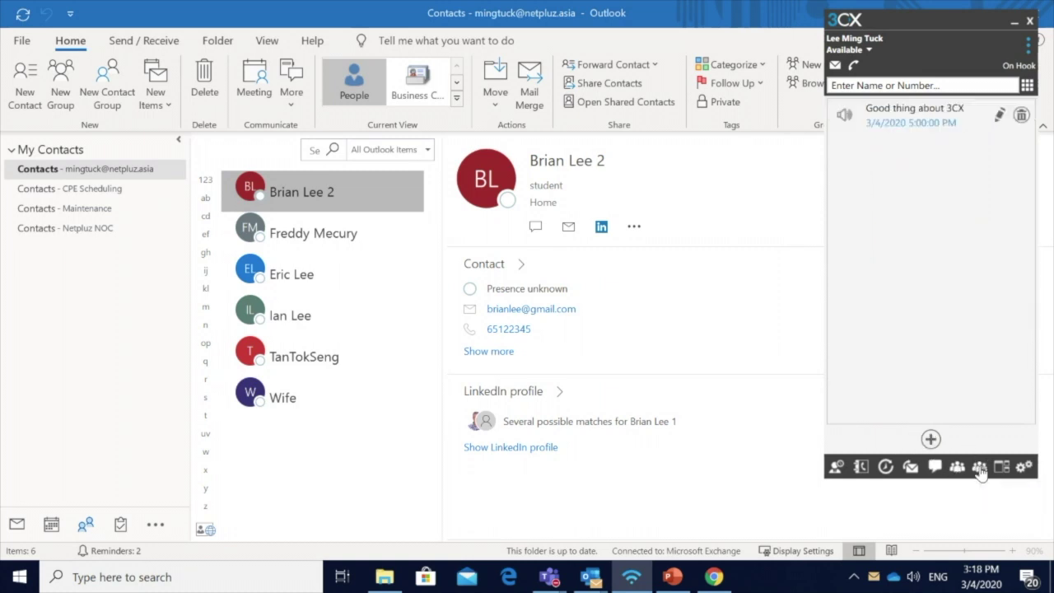
left_click(931, 440)
left_click(884, 169)
type("sm")
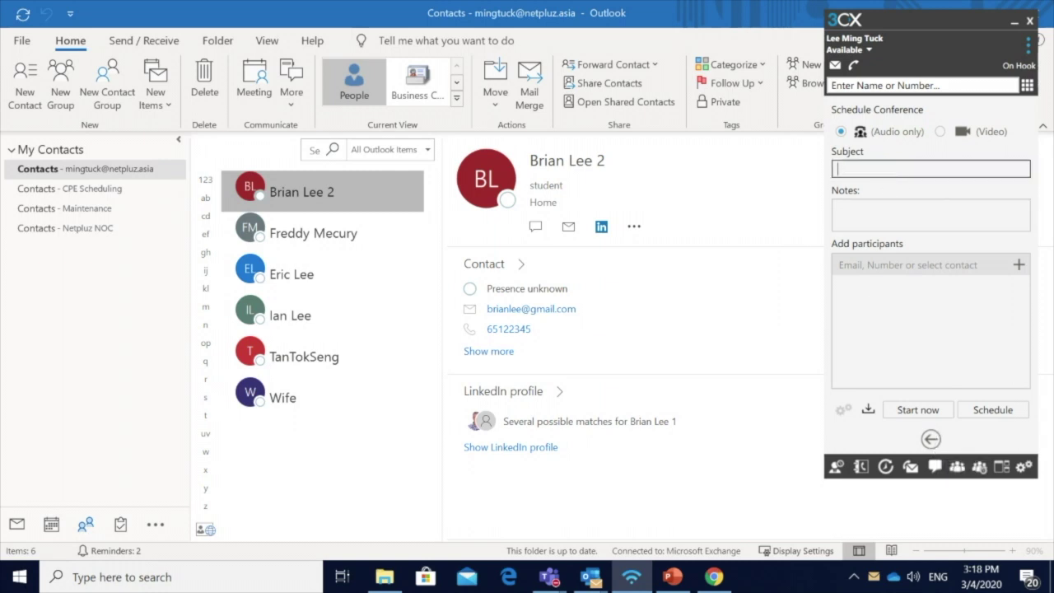
type("test")
left_click(956, 227)
type("pl")
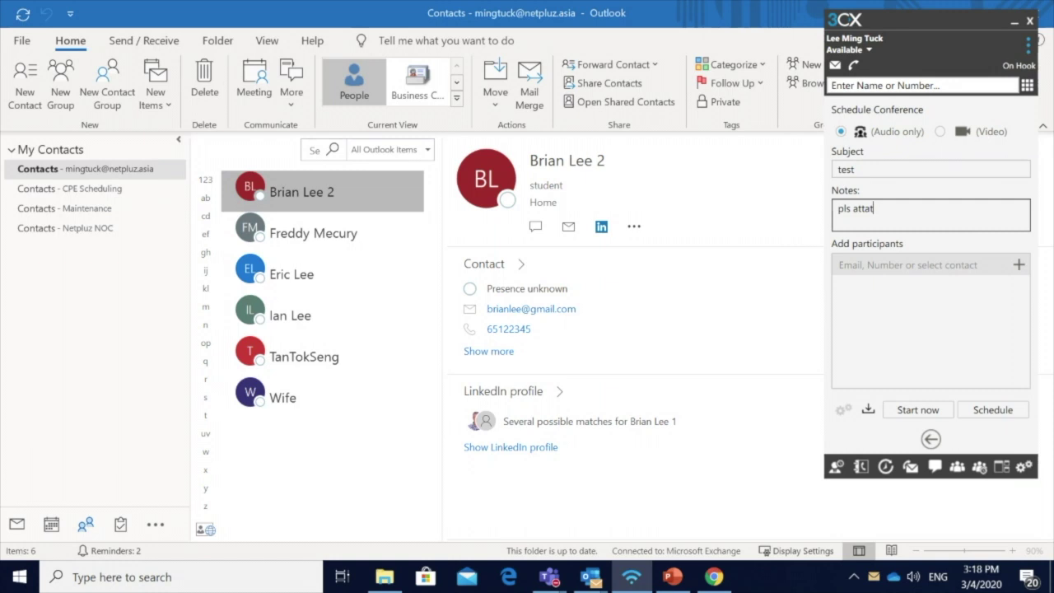
type("s attemd")
Add the third suggested contact's mobile entry as a conference participant and proceed to the scheduling details.
left_click(926, 288)
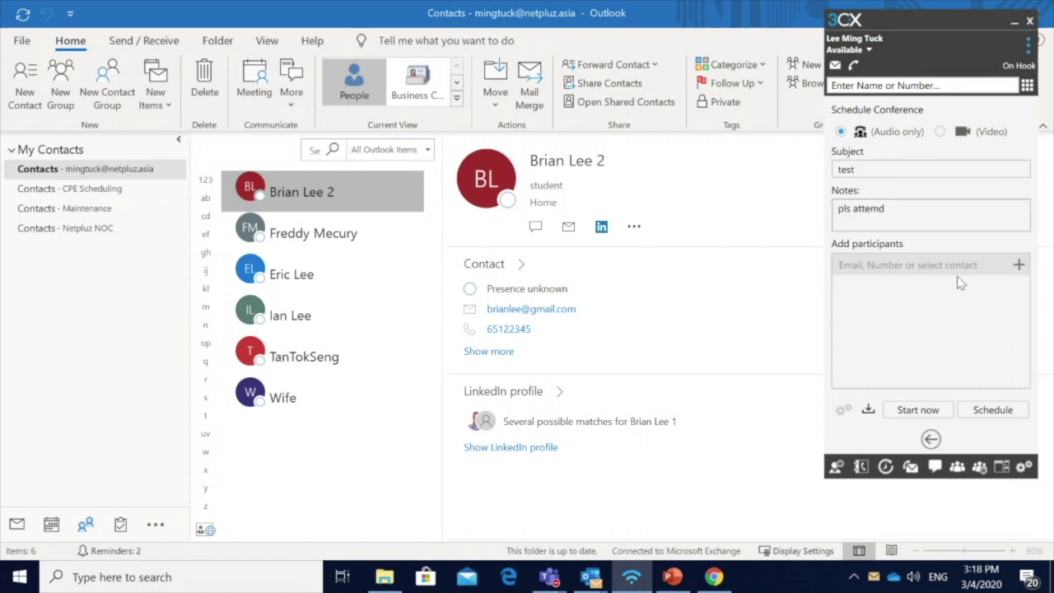
left_click(950, 274)
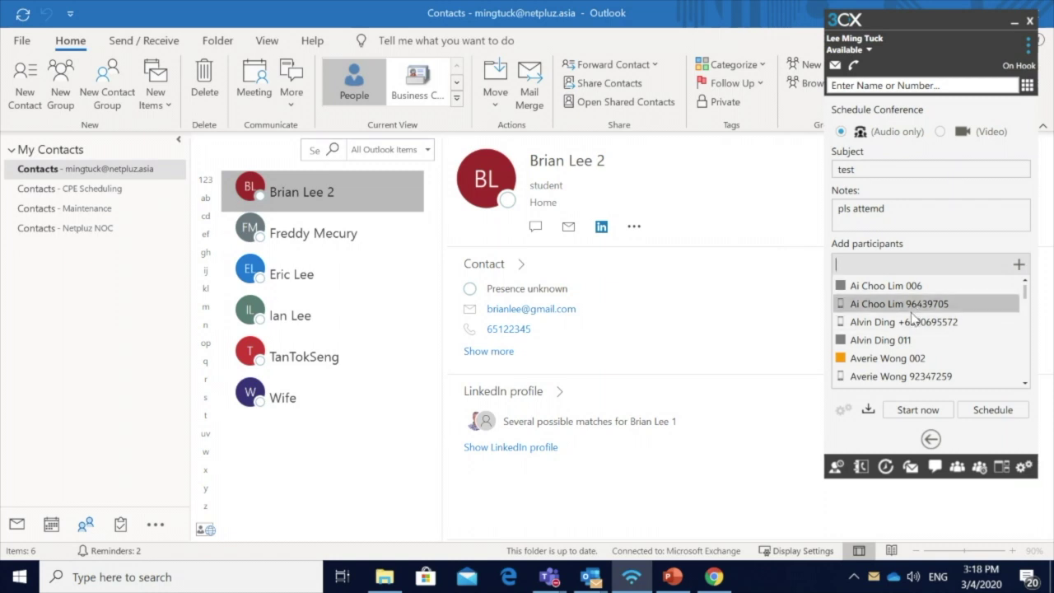
left_click(913, 323)
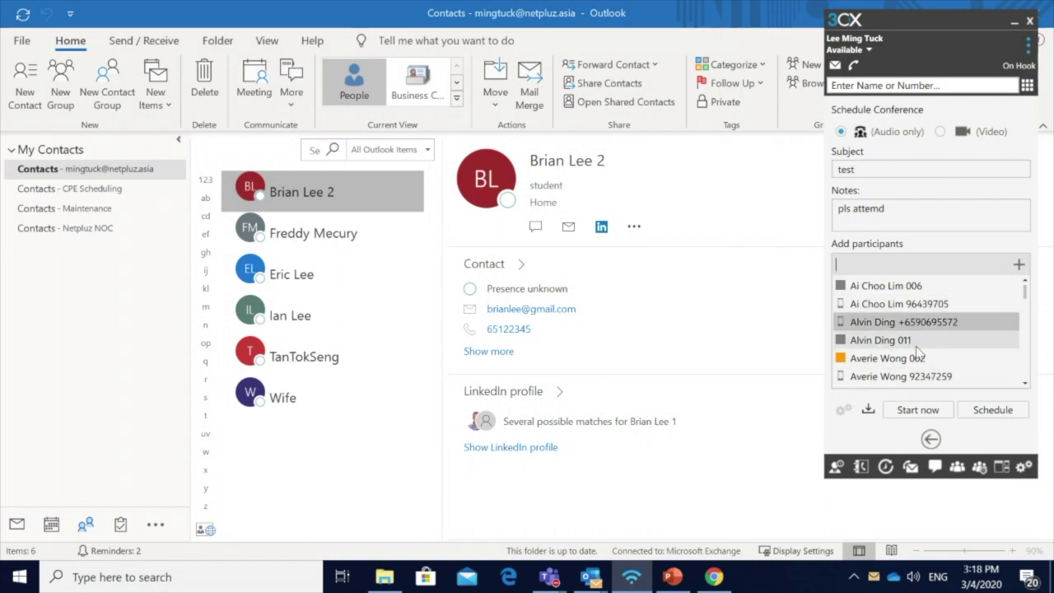
left_click(918, 327)
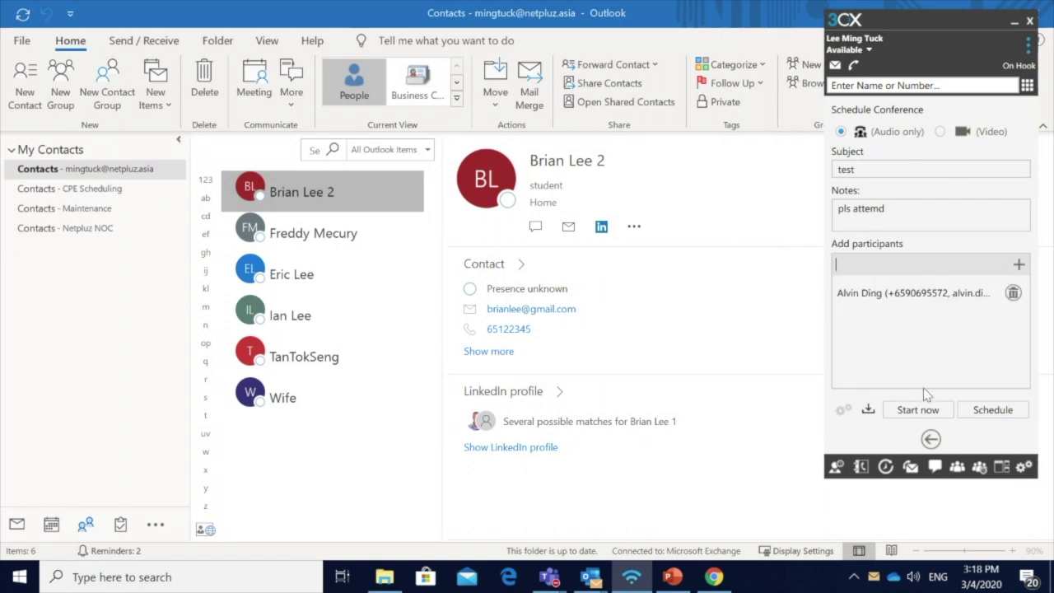
left_click(999, 419)
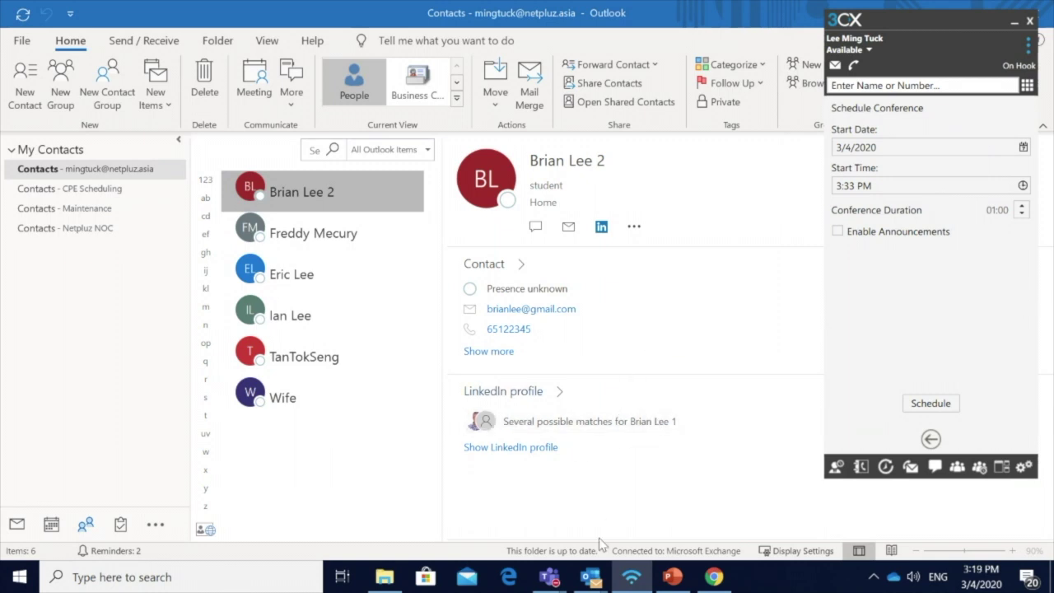
Abandon the new conference without scheduling it and return to the list of scheduled conferences.
mouse_move(598, 576)
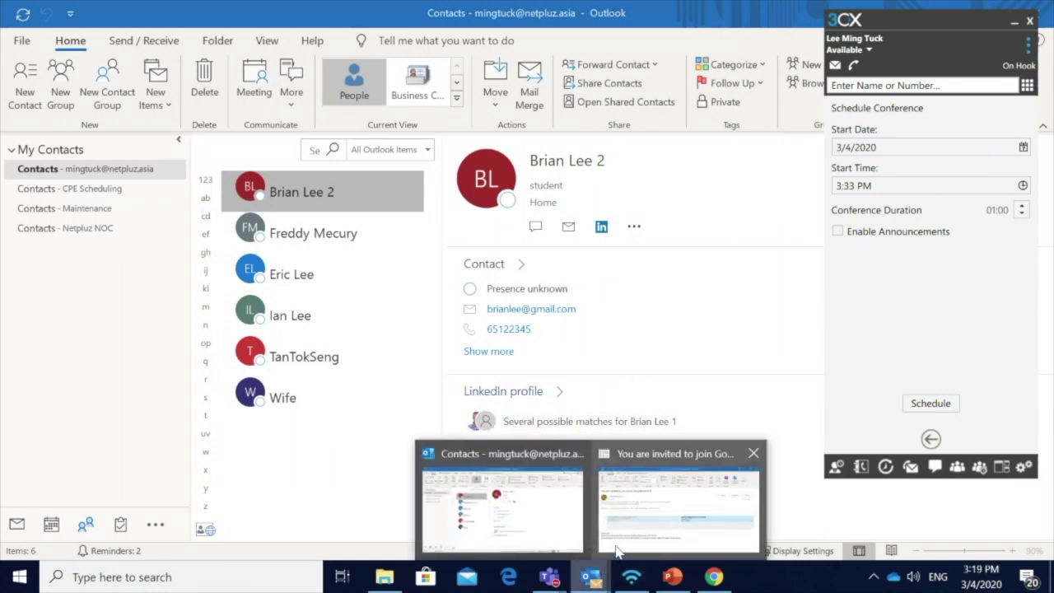
left_click(931, 439)
left_click(931, 440)
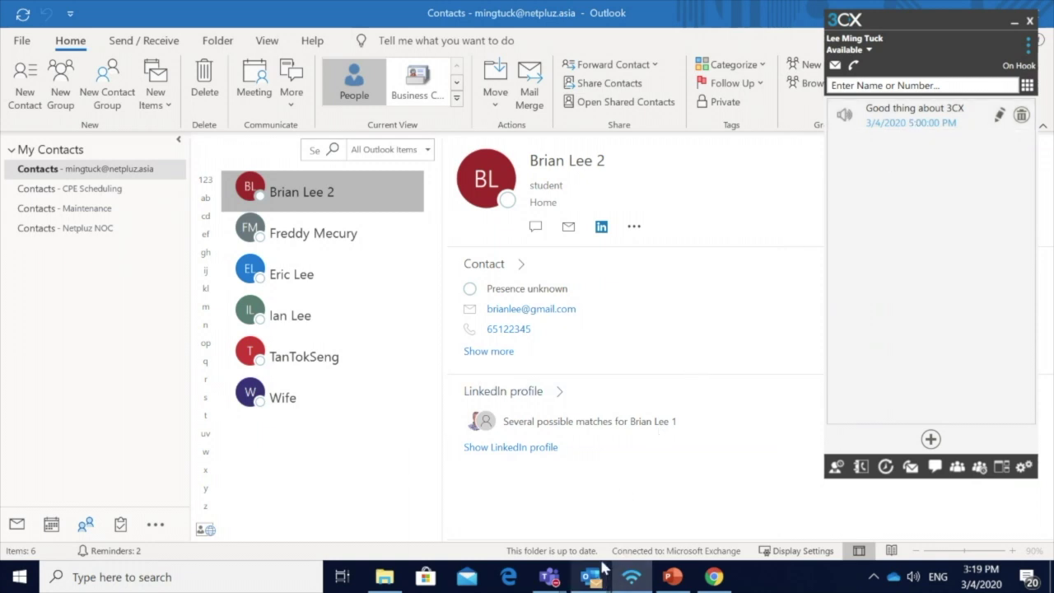
Open the "Good thing about 3CX" meeting invitation in Outlook, and show the colleagues' presence list in the 3CX softphone.
mouse_move(591, 577)
left_click(664, 532)
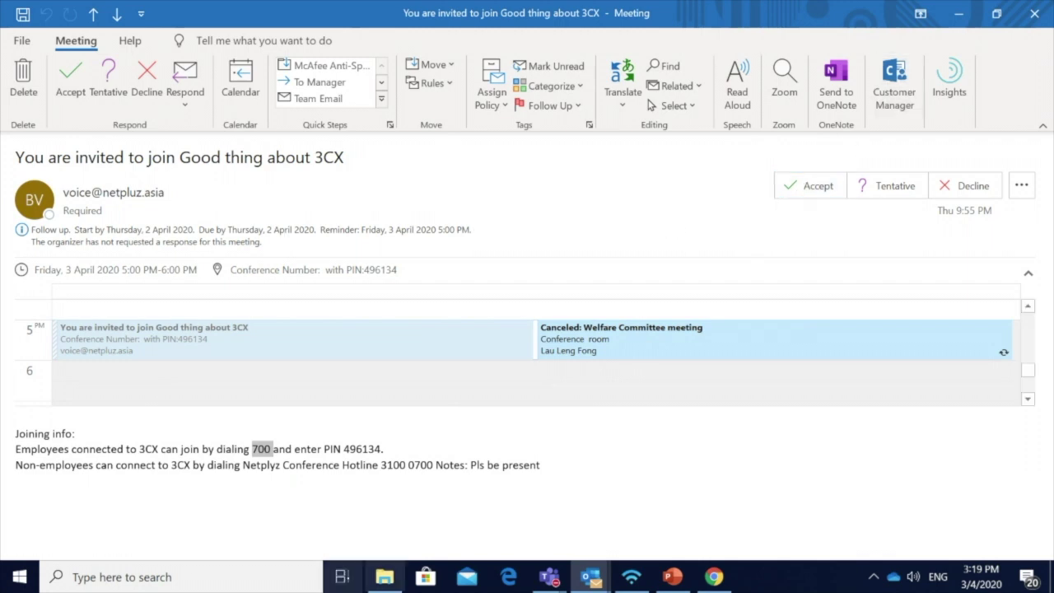
left_click(631, 579)
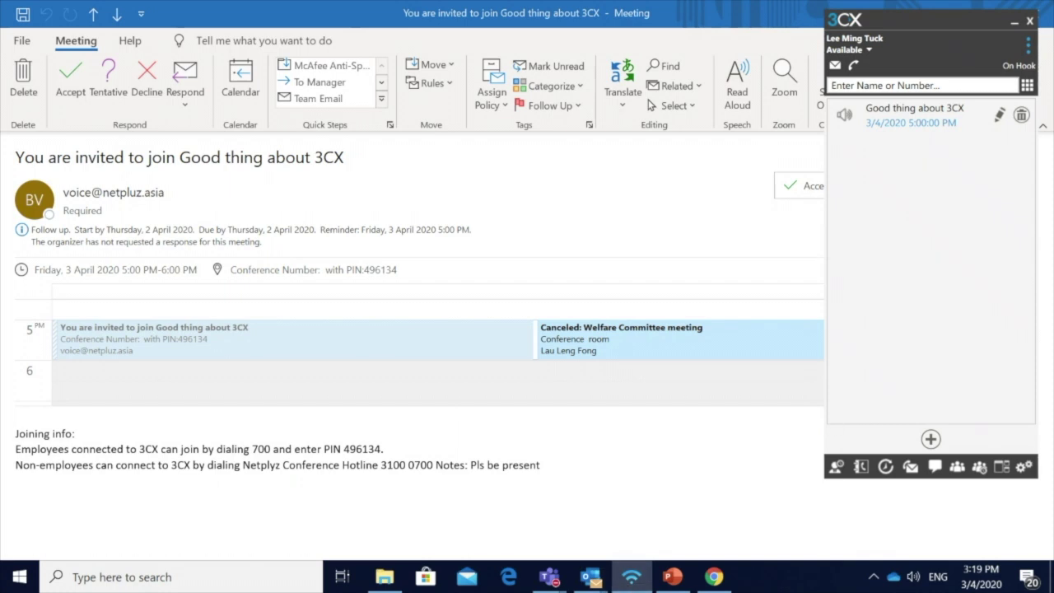
left_click(836, 466)
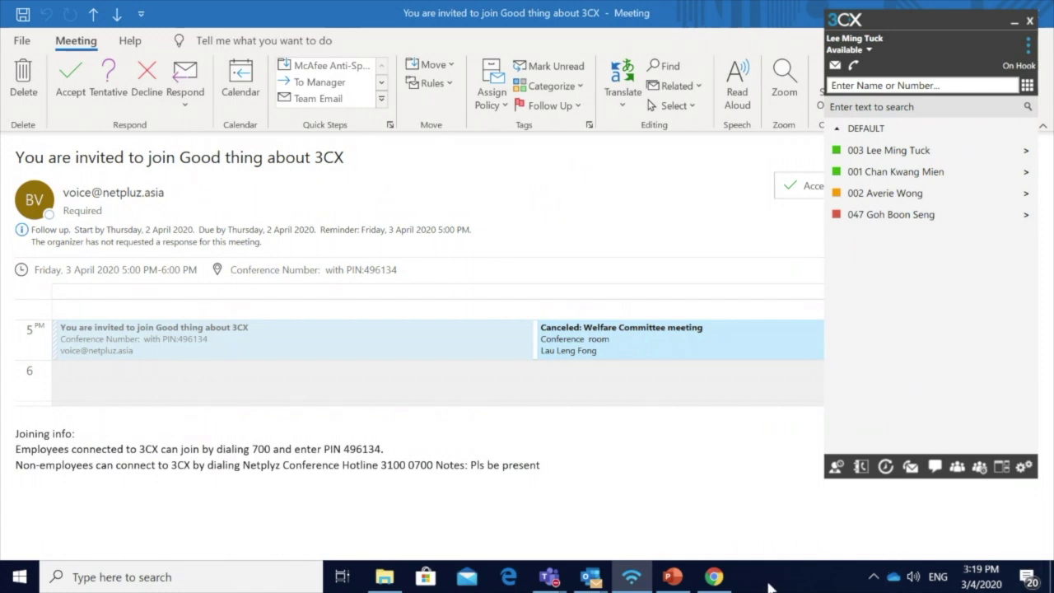
Return to the Outlook invitation and highlight the instruction to dial 700 in its joining info.
left_click(247, 472)
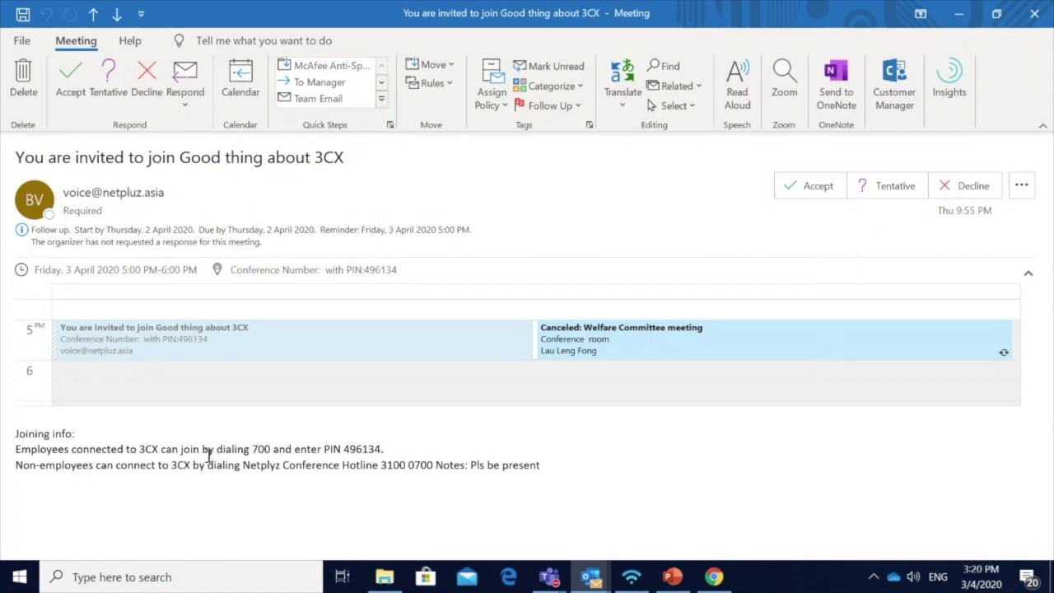
left_click_drag(247, 451, 282, 455)
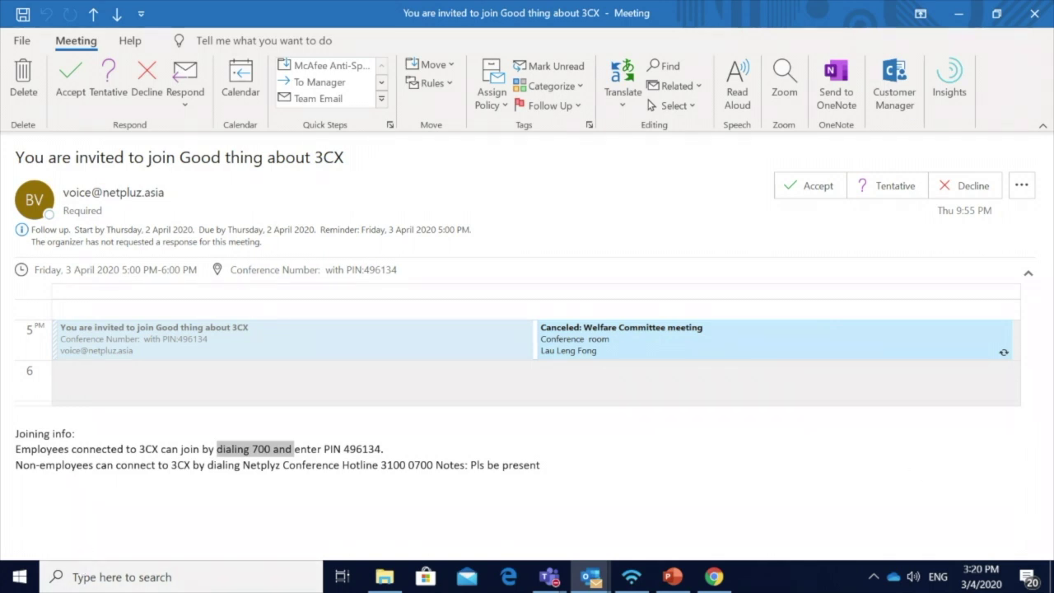
left_click(673, 577)
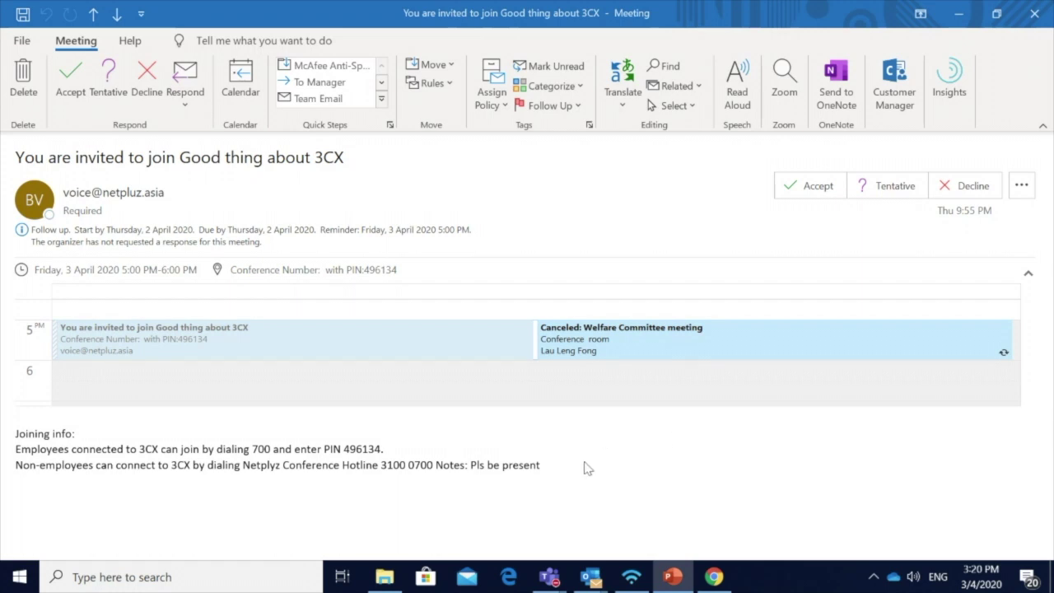
Show the 3CX softphone's Wallboard and Q-Manager views, and close the view window.
left_click(631, 577)
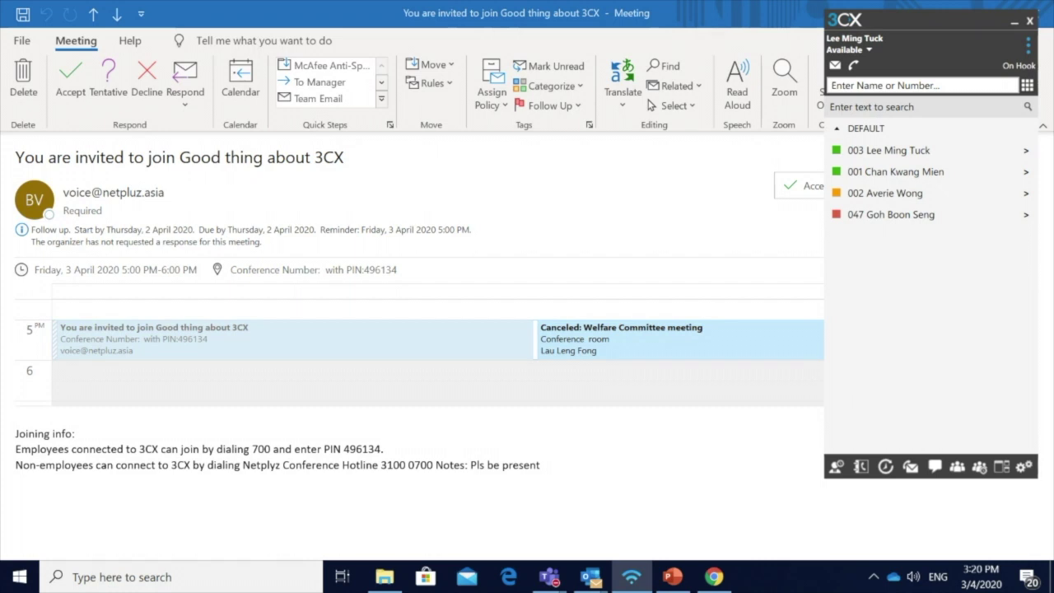
left_click(1028, 46)
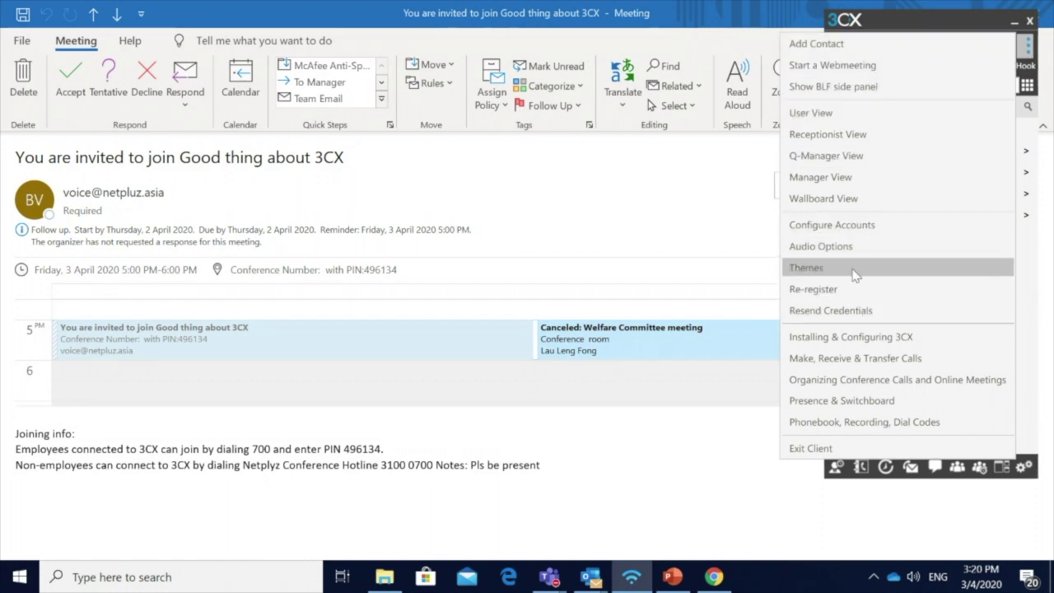
left_click(834, 206)
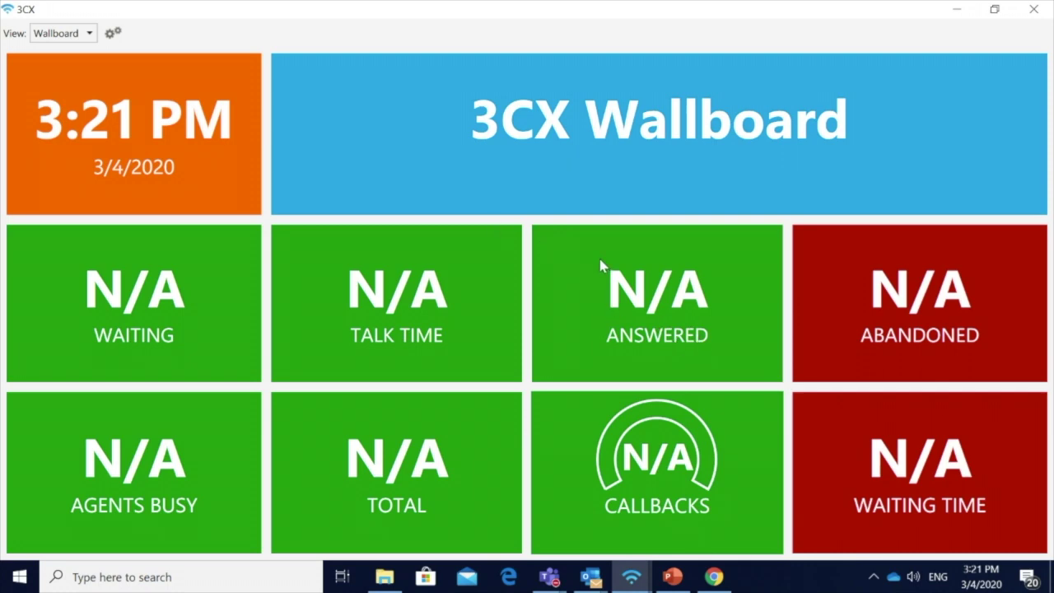
left_click(93, 40)
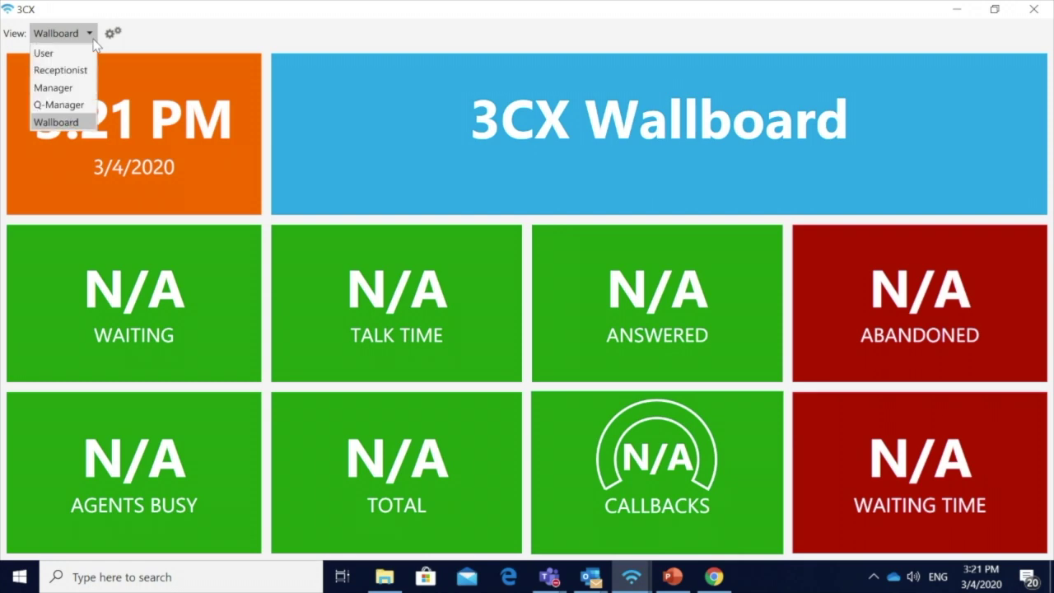
left_click(38, 103)
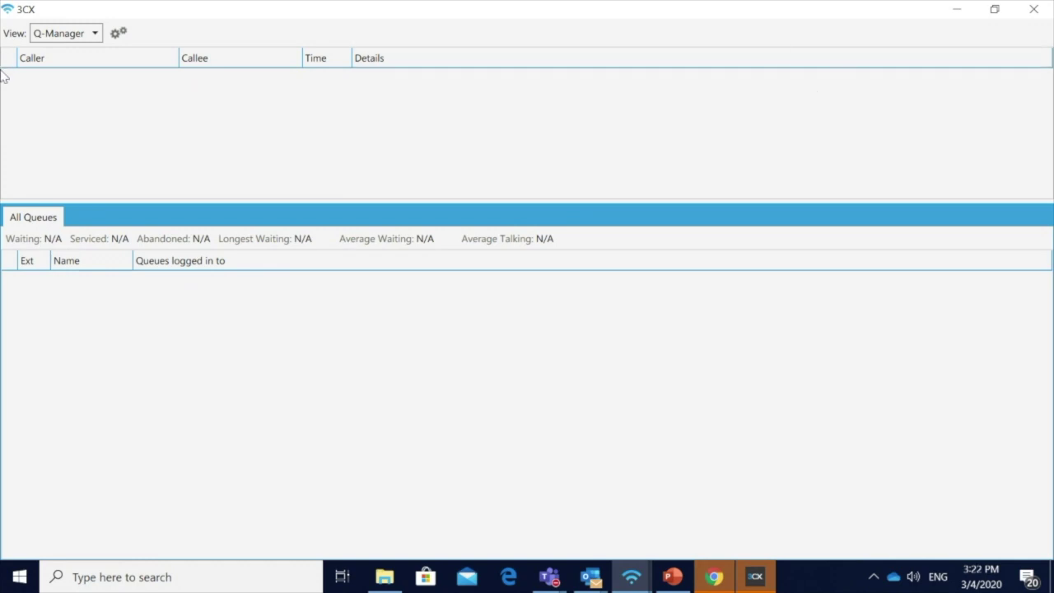
left_click(1036, 9)
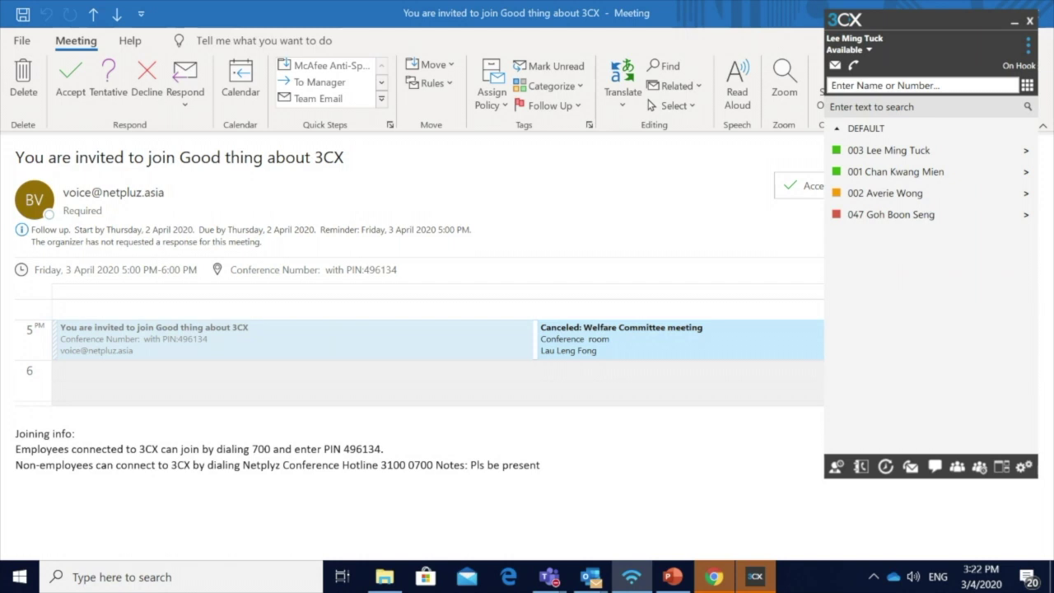
Open the call forwarding rules for the Away status and set internal calls to forward to Voicemail.
left_click(1024, 467)
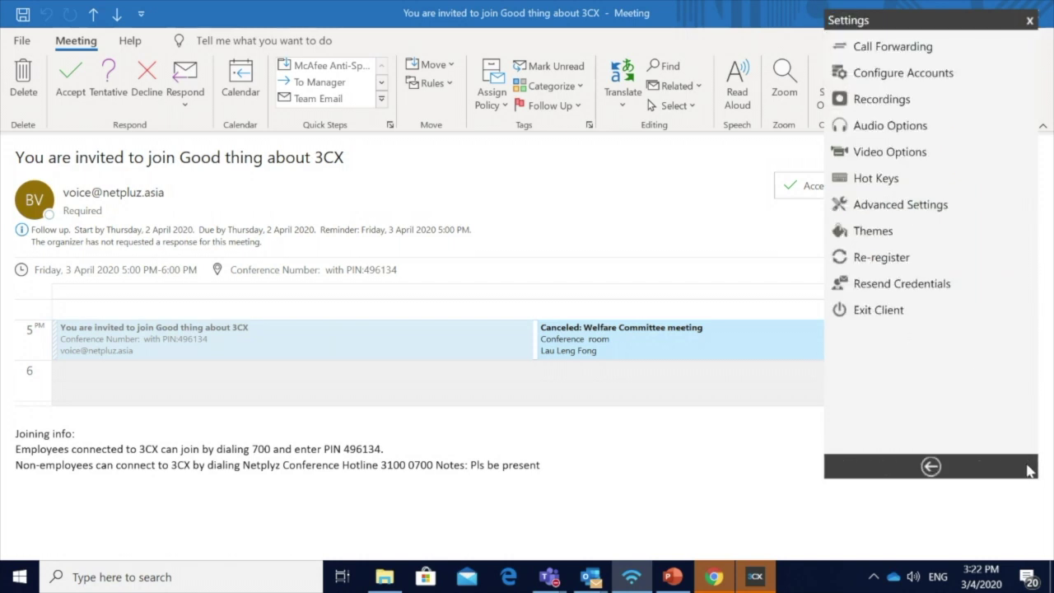
left_click(882, 49)
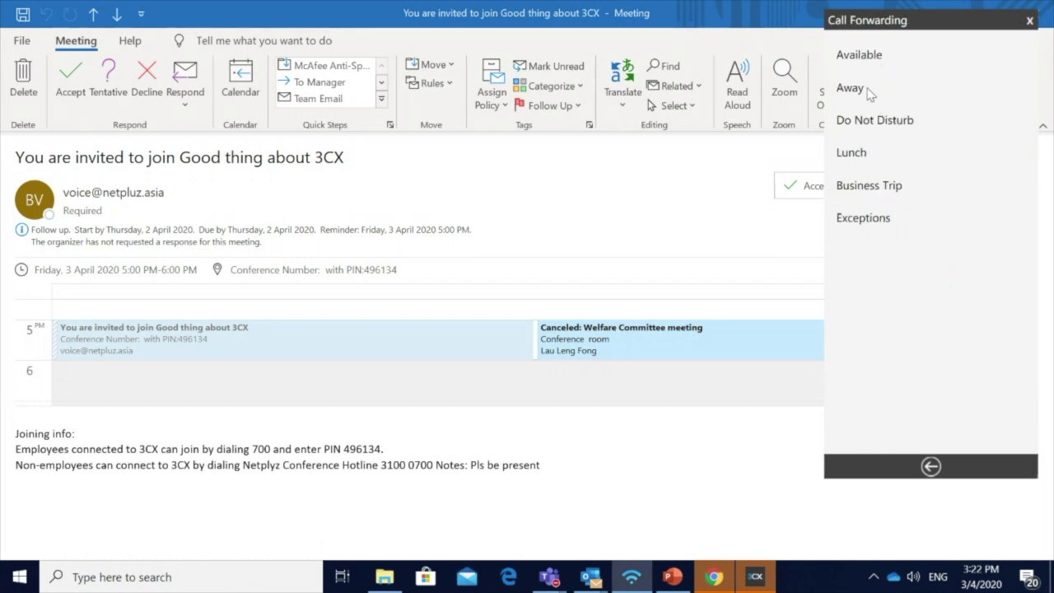
left_click(857, 89)
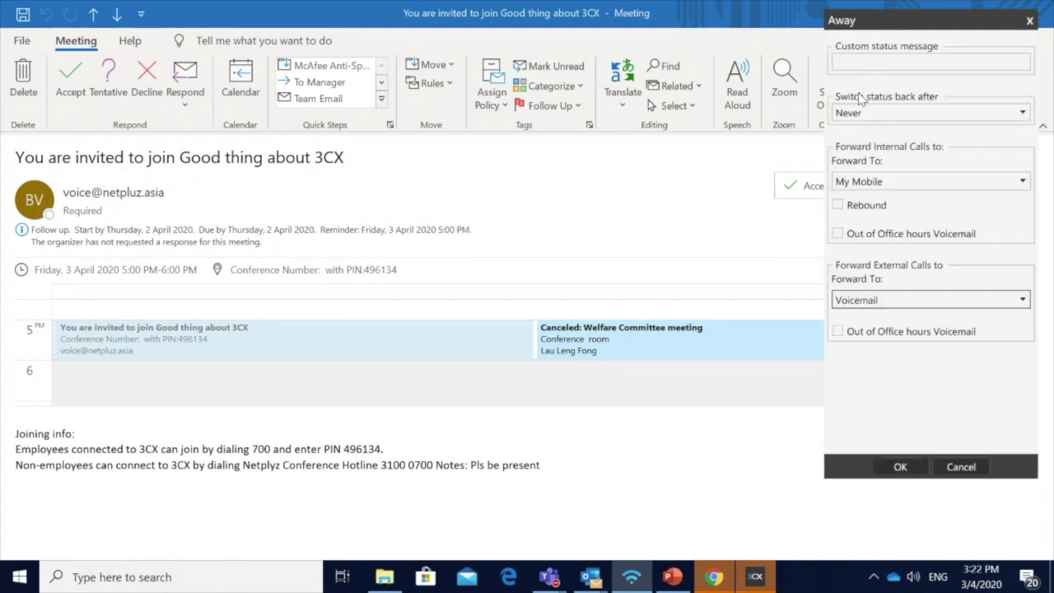
left_click(912, 181)
left_click(911, 181)
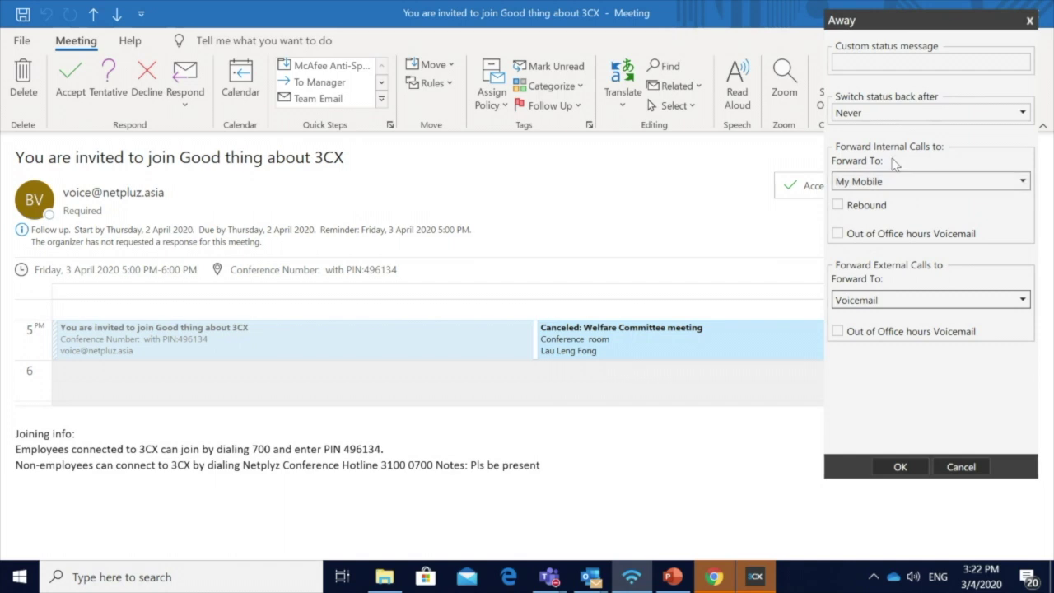
left_click(889, 182)
left_click(886, 200)
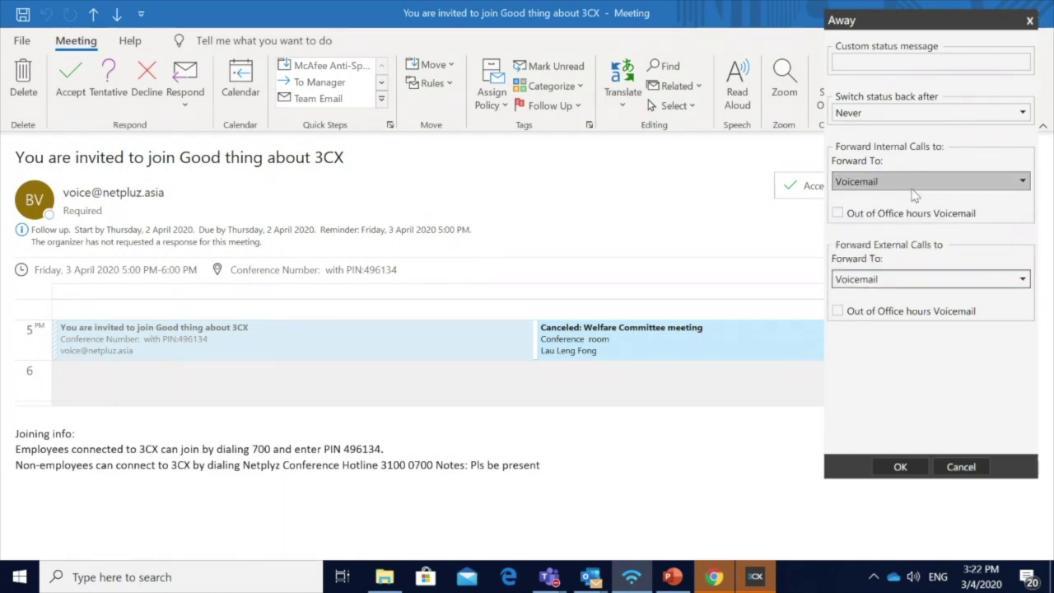
Set external calls in the Away status to forward to My Mobile, save the rules and close the settings.
left_click(912, 276)
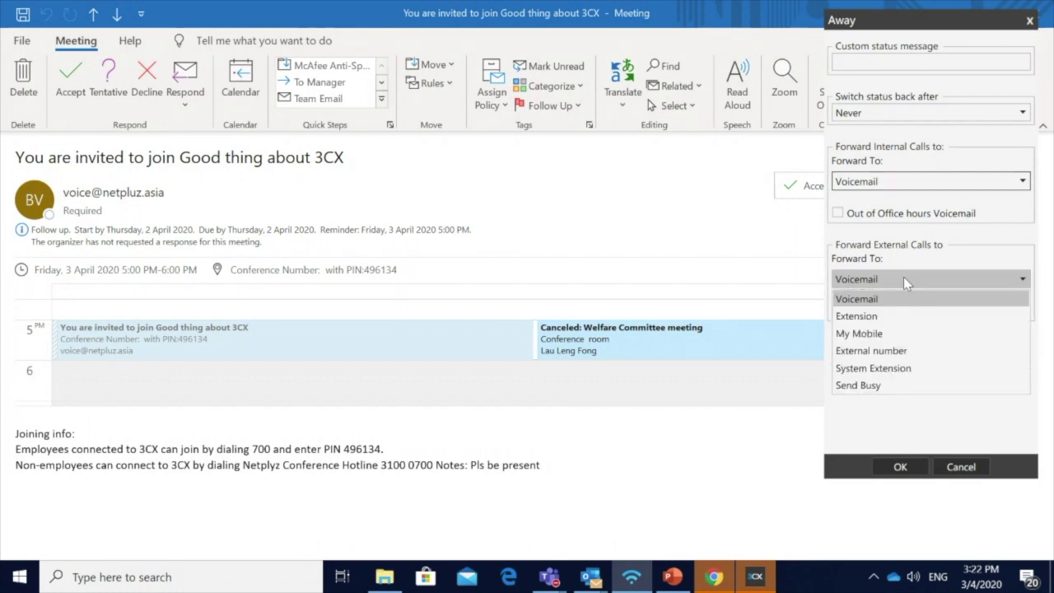
left_click(876, 333)
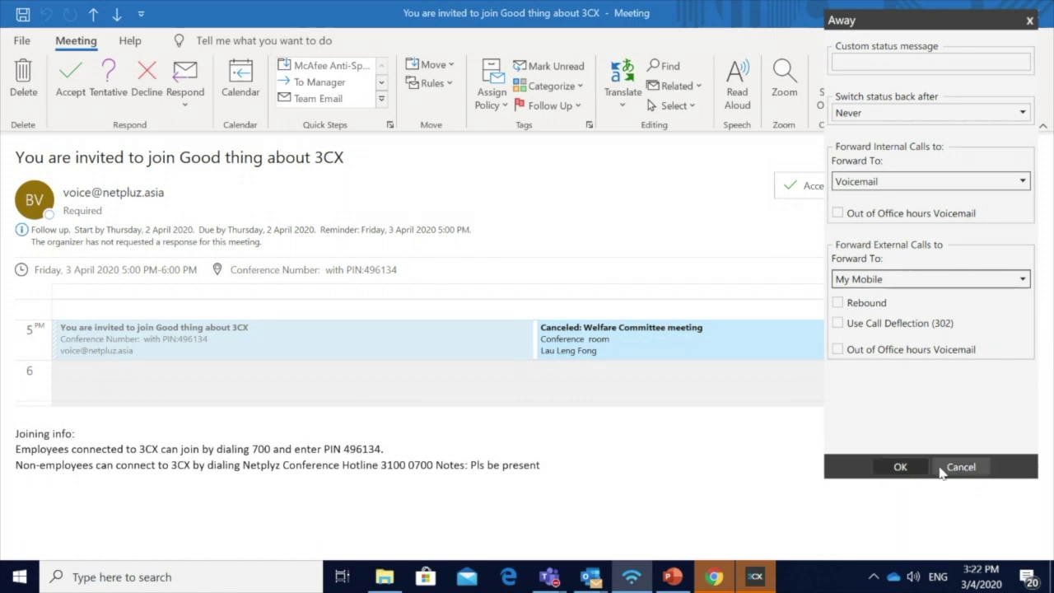
left_click(900, 468)
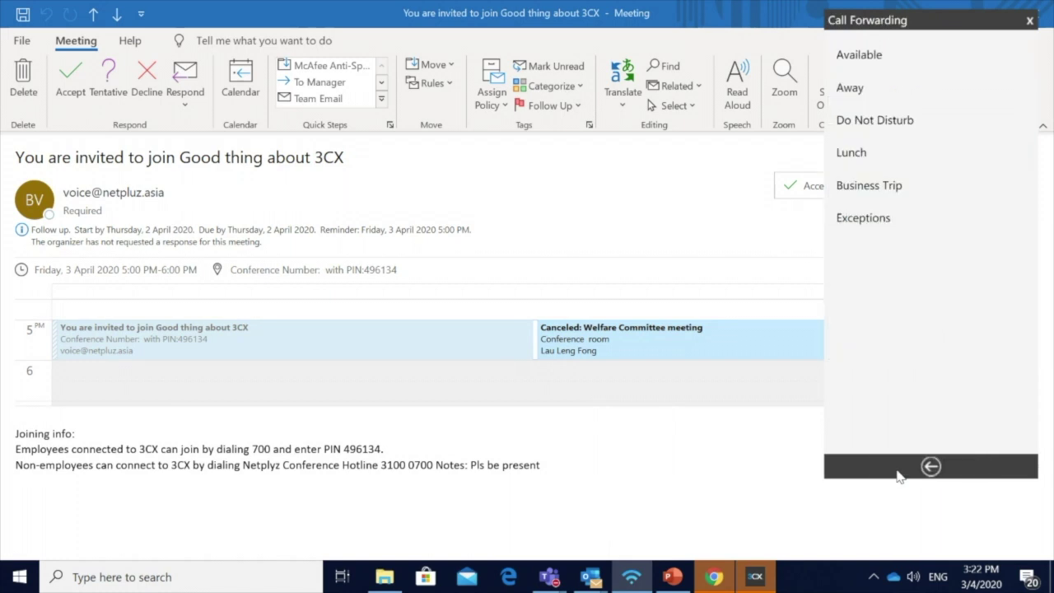
left_click(934, 476)
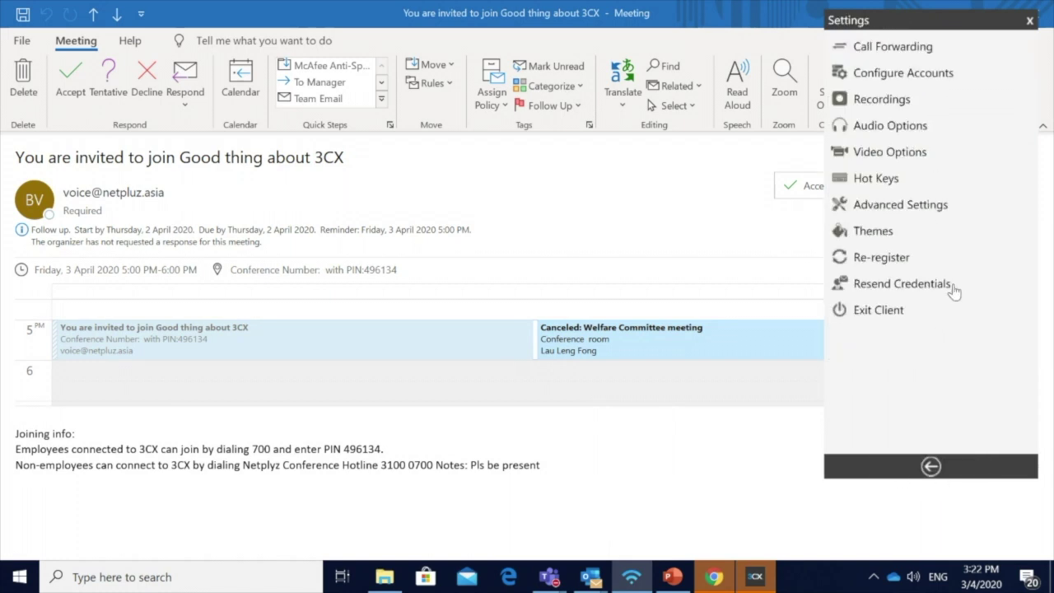
left_click(1030, 20)
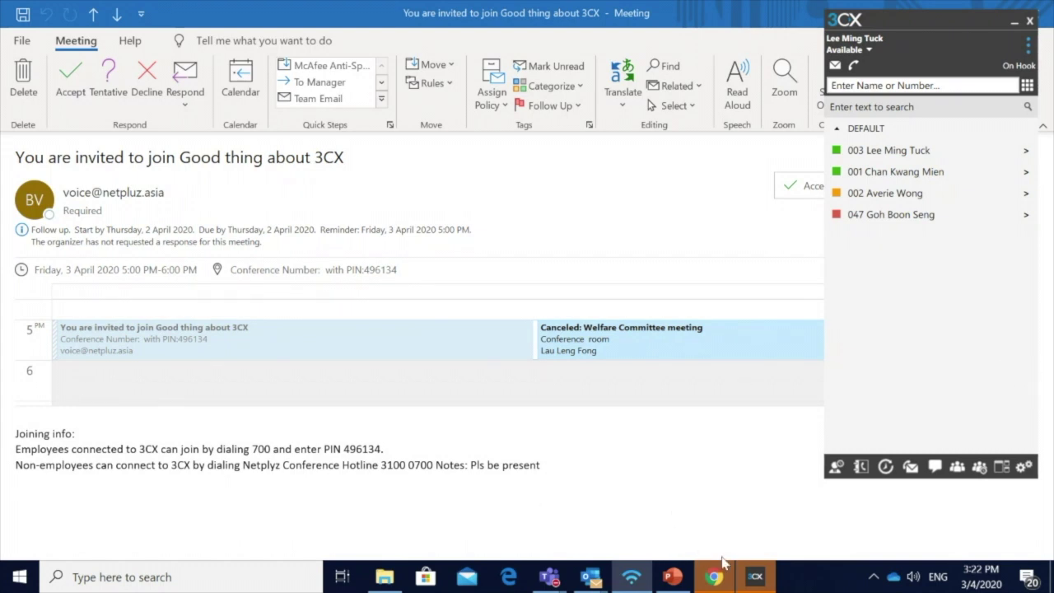
Switch to Chrome, send the office phone number on the Netpluz contact page to the 3CX dialer, and close the dialer without calling.
left_click(708, 577)
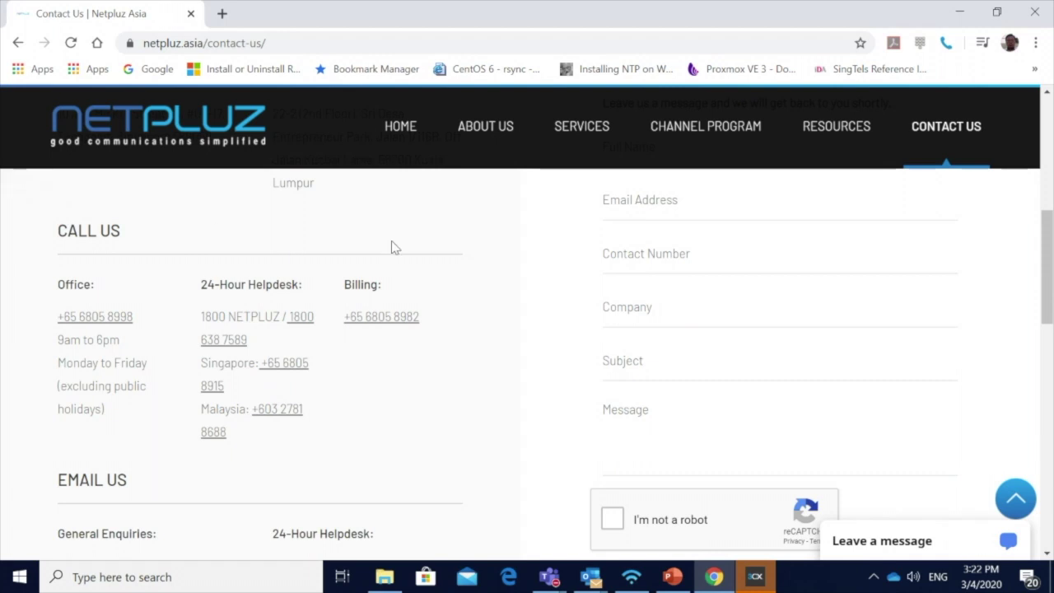
left_click(107, 321)
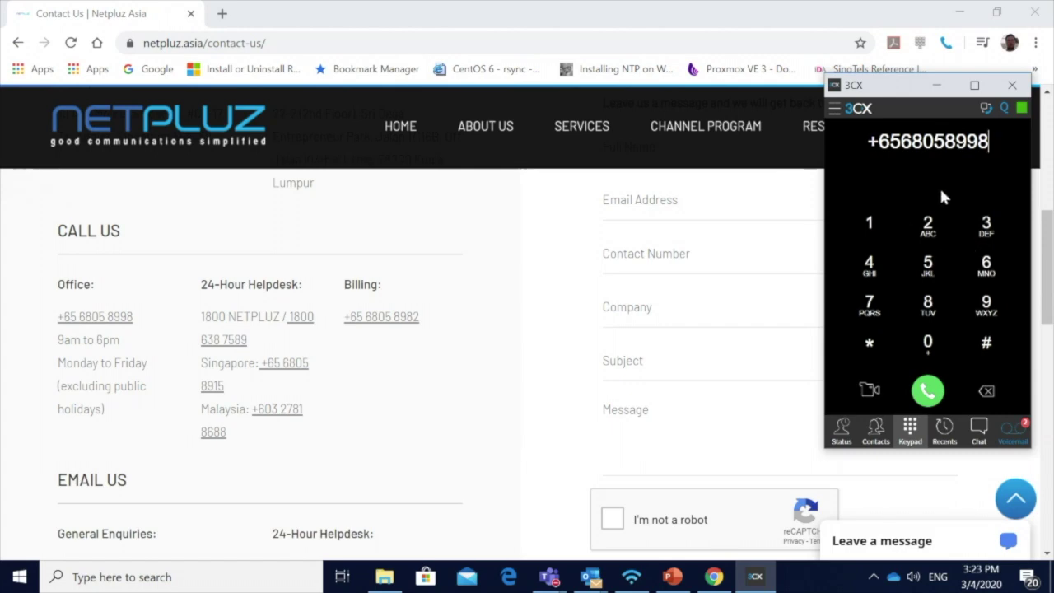
left_click(1012, 85)
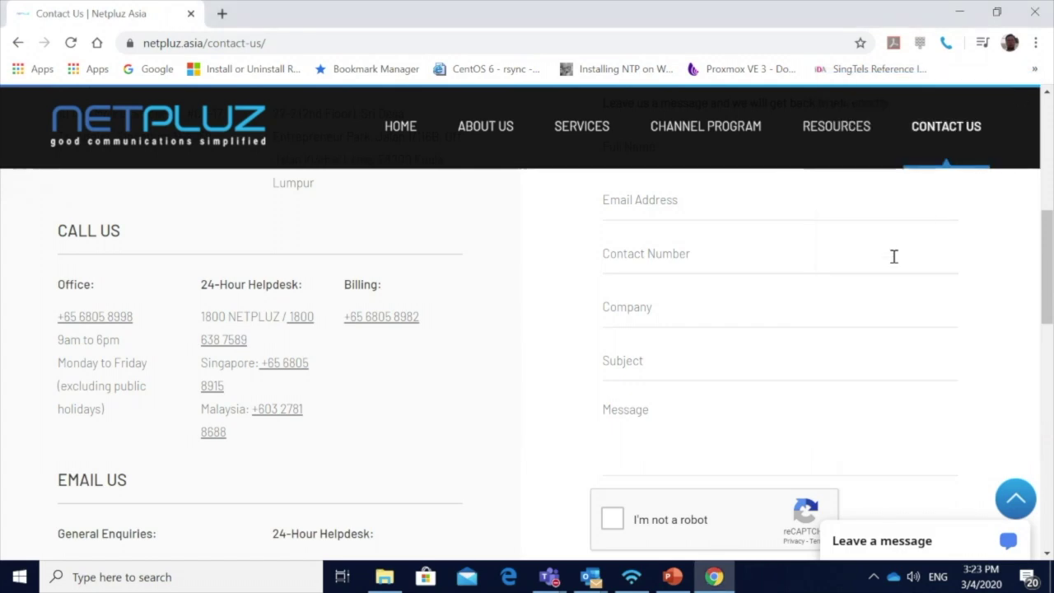